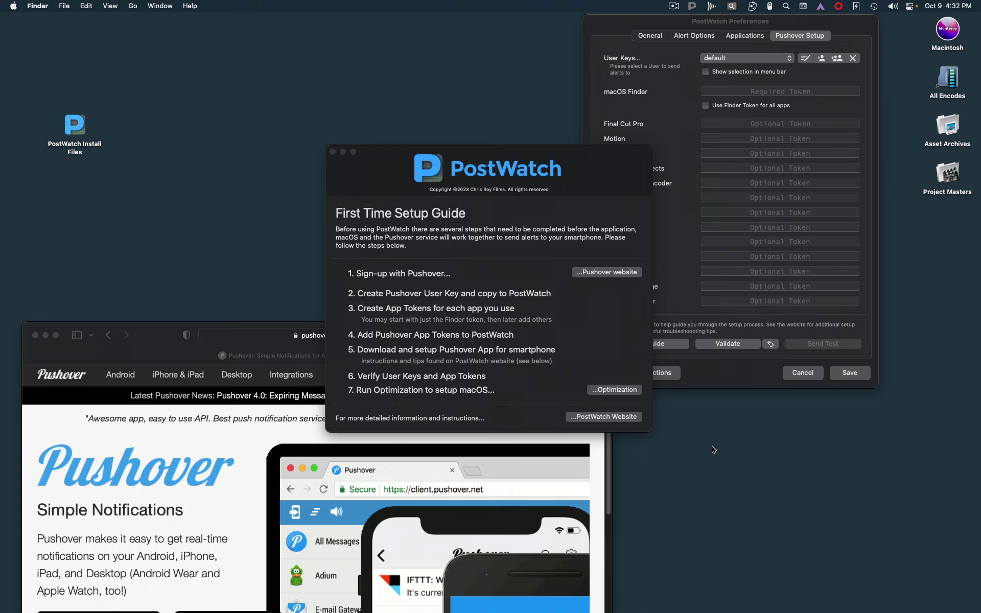
# Step: Arrange the windows so pushover.net sits in front, with the PostWatch setup guide moved up and right behind it
pyautogui.click(155, 330)
pyautogui.moveTo(154, 330); pyautogui.dragTo(171, 187)
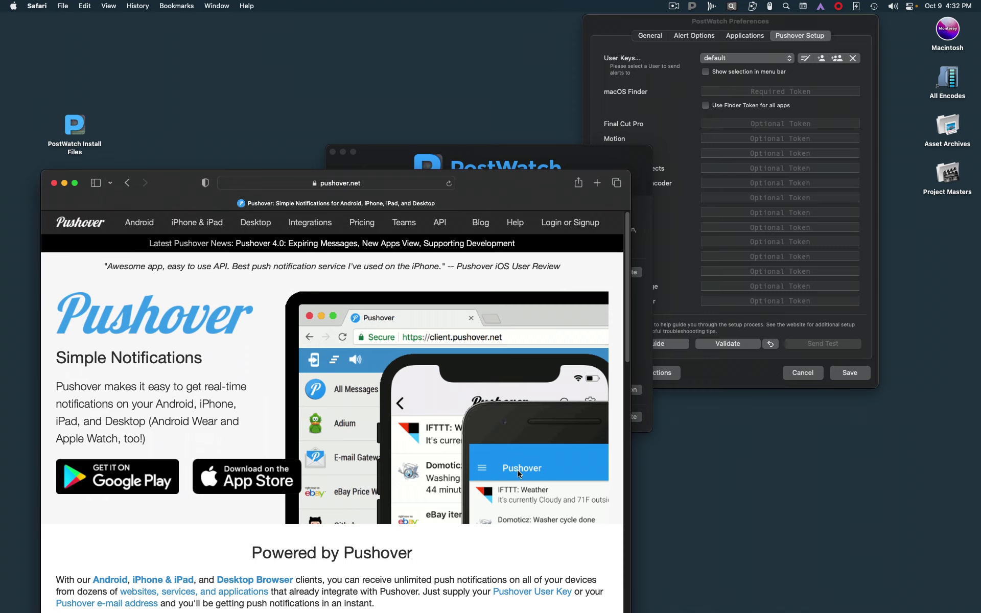
pyautogui.moveTo(192, 479)
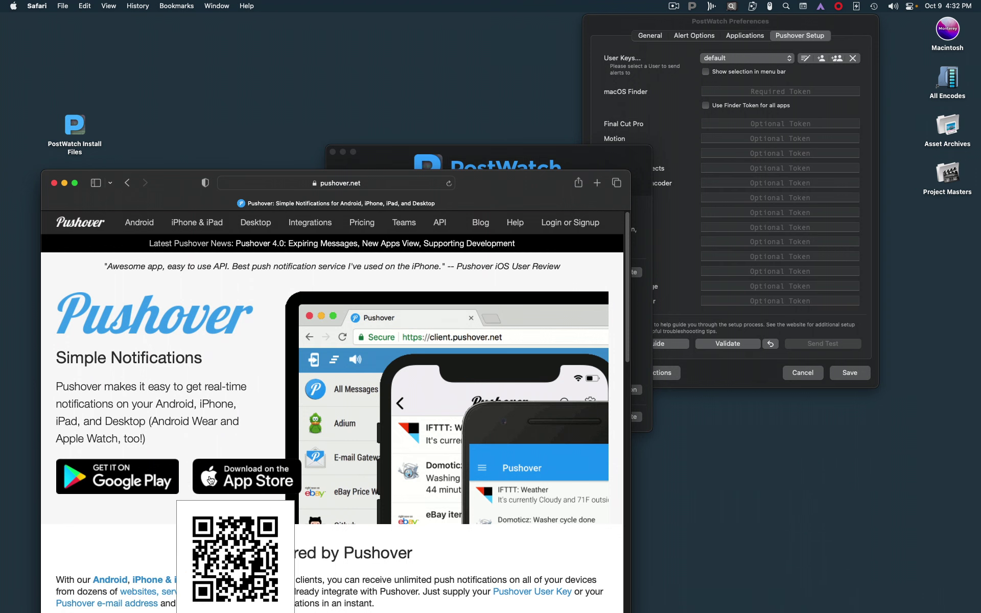
pyautogui.click(549, 162)
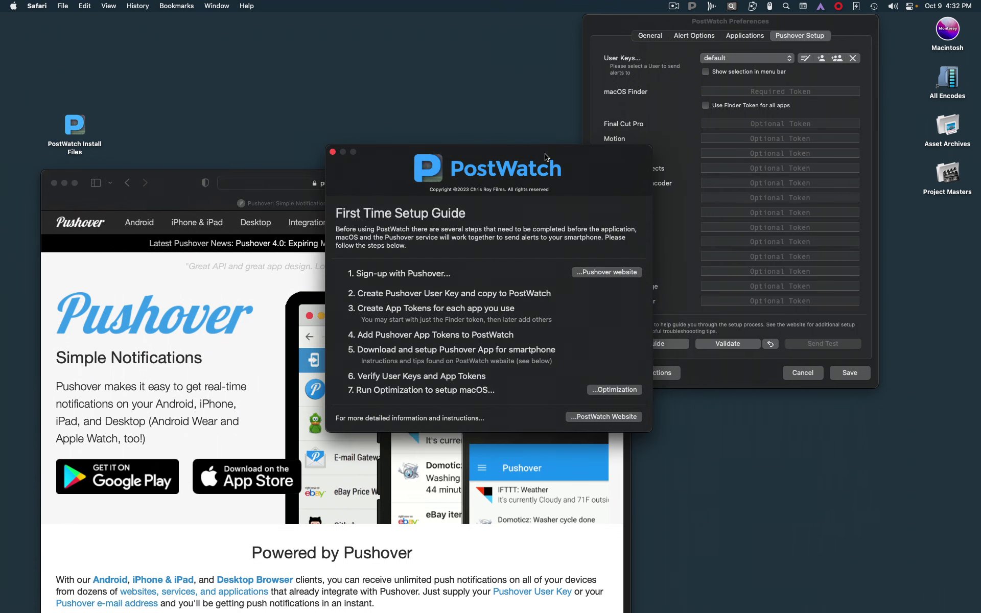
pyautogui.moveTo(550, 159); pyautogui.dragTo(574, 143)
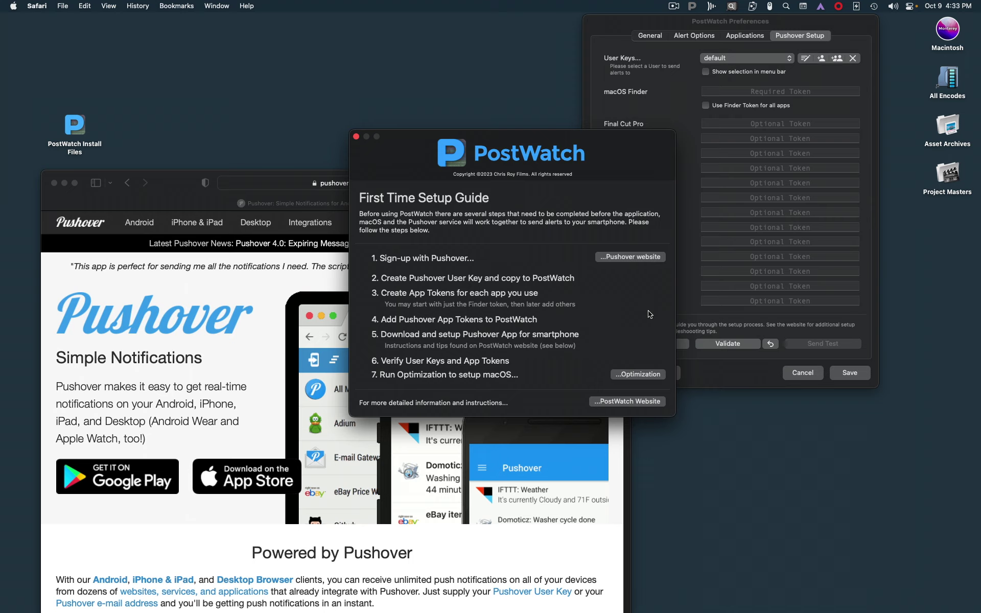
pyautogui.click(163, 182)
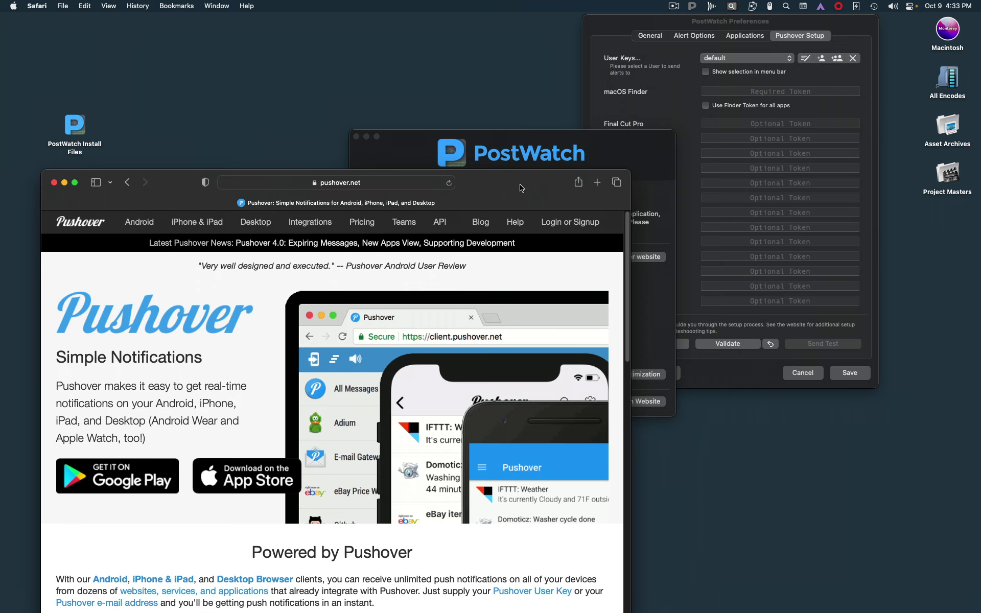
# Step: Sign up for a new Pushover account with the user's e-mail address and password, passing the human check
pyautogui.click(571, 222)
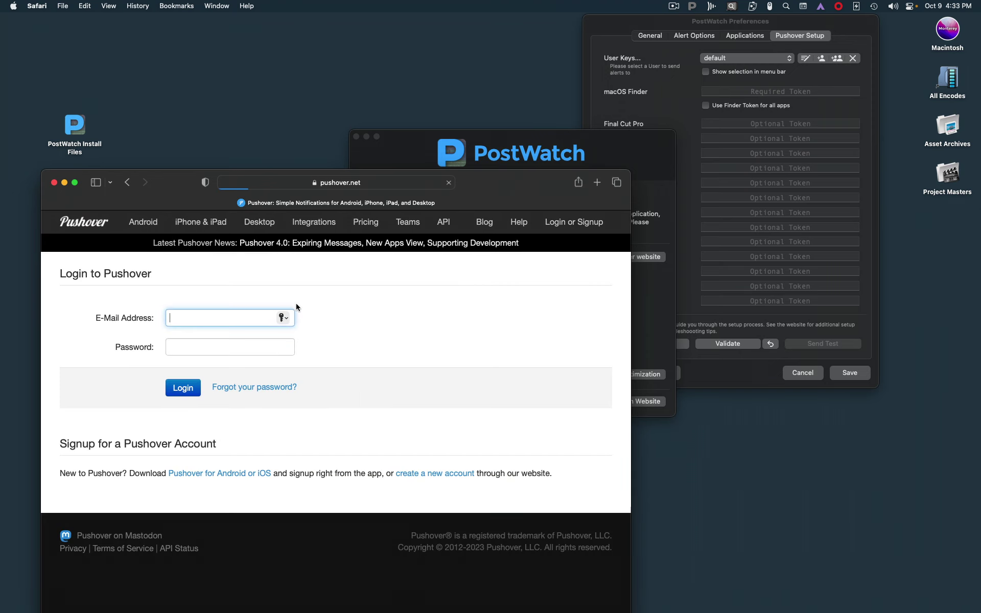
pyautogui.click(424, 474)
pyautogui.click(219, 333)
pyautogui.write('chris')
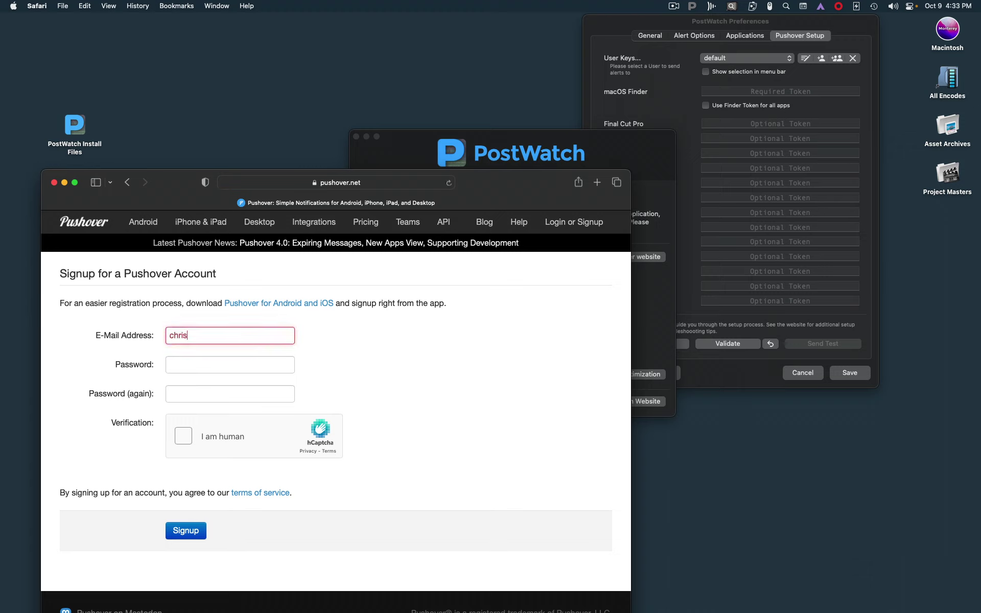
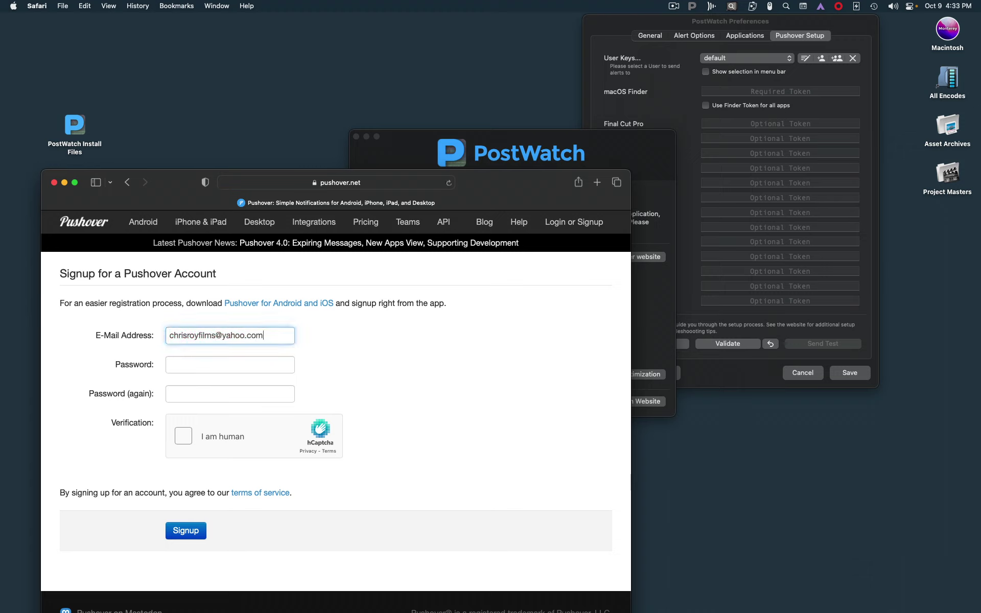
pyautogui.press('Tab')
pyautogui.press('Tab')
pyautogui.write('••')
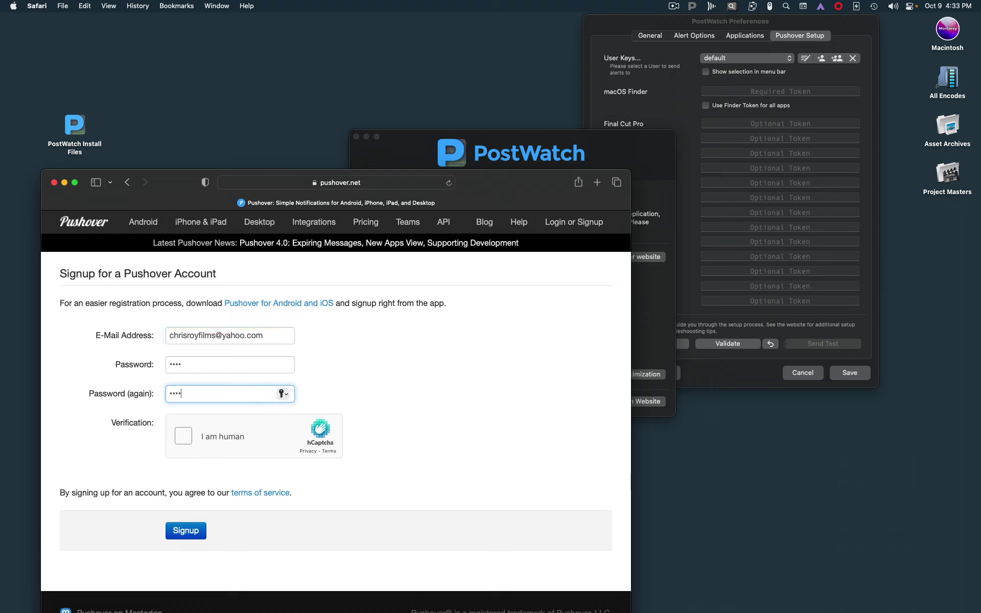
pyautogui.write('••')
pyautogui.click(185, 438)
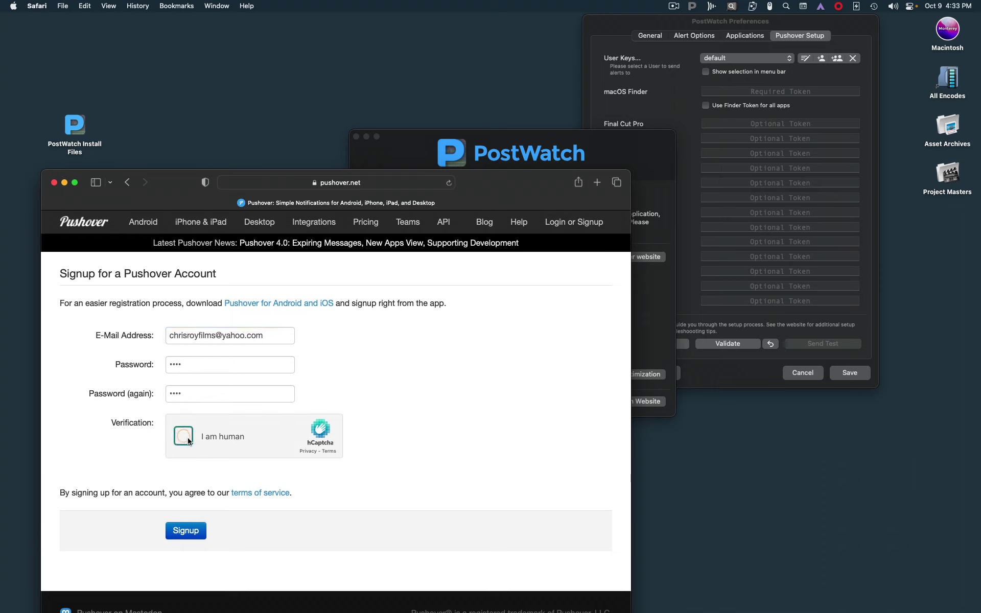
pyautogui.click(204, 531)
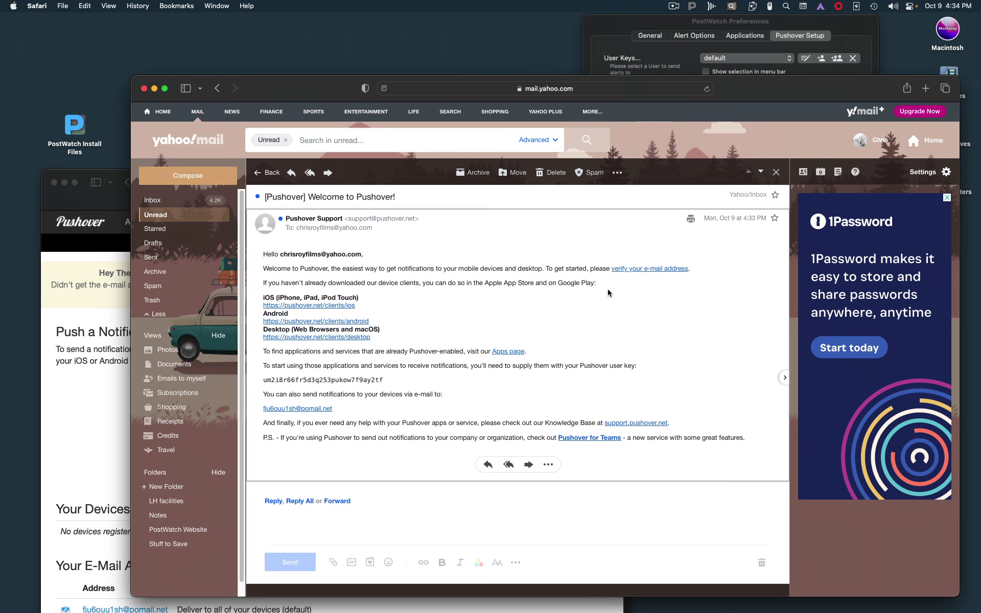
# Step: Verify the e-mail address from the welcome message, then close the Yahoo Mail tab and the older Pushover window
pyautogui.click(643, 269)
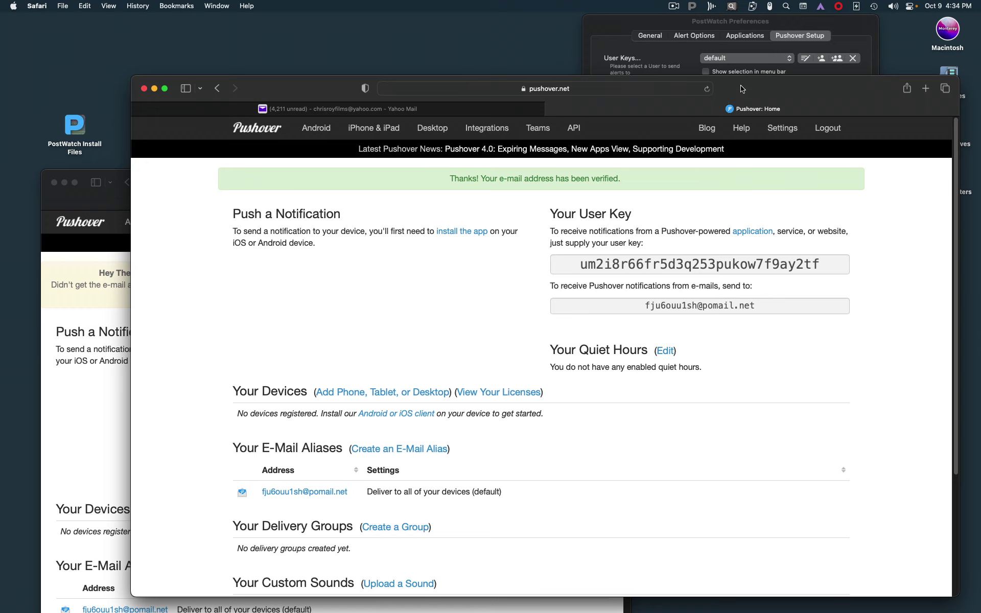
pyautogui.moveTo(742, 89); pyautogui.dragTo(722, 101)
pyautogui.click(117, 121)
pyautogui.moveTo(258, 98); pyautogui.dragTo(266, 92)
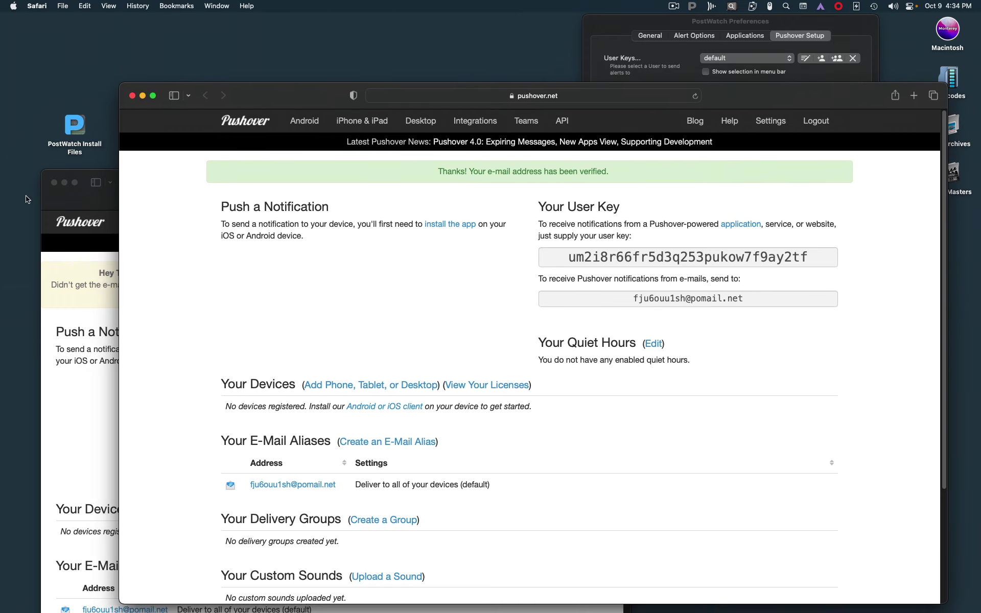
pyautogui.click(53, 184)
# Step: Resize and reposition Safari, then select the Pushover user key for copying
pyautogui.moveTo(770, 96); pyautogui.dragTo(689, 67)
pyautogui.moveTo(865, 574); pyautogui.dragTo(690, 564)
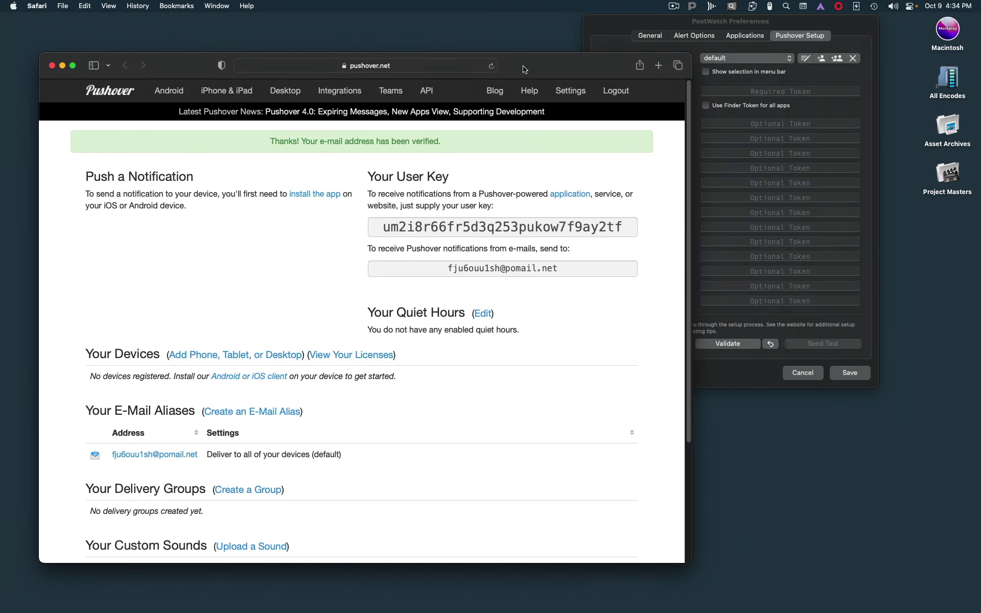
pyautogui.moveTo(523, 66); pyautogui.dragTo(524, 96)
pyautogui.moveTo(626, 252); pyautogui.dragTo(377, 253)
pyautogui.press('super+c')
pyautogui.click(848, 26)
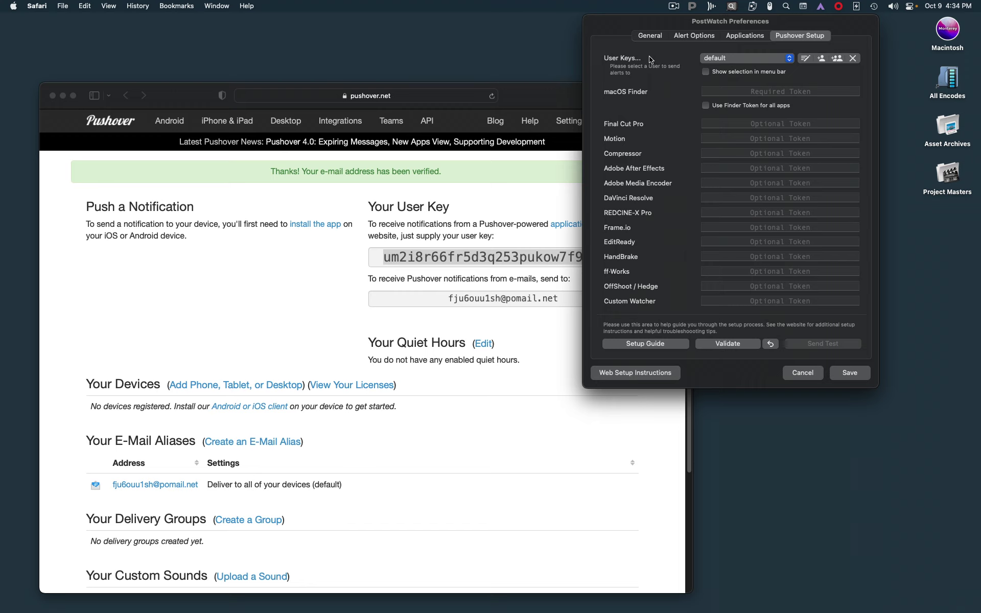
# Step: Edit the 'default' user entry, pasting in the Pushover user key and renaming it to the user's name
pyautogui.click(806, 59)
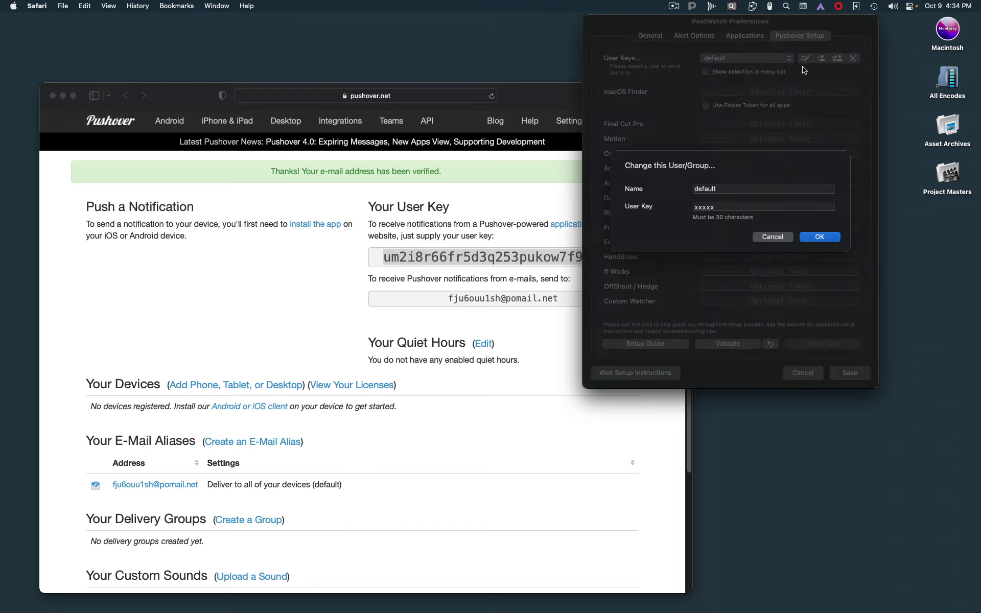
pyautogui.press('super+v')
pyautogui.press('Tab')
pyautogui.write('Chr')
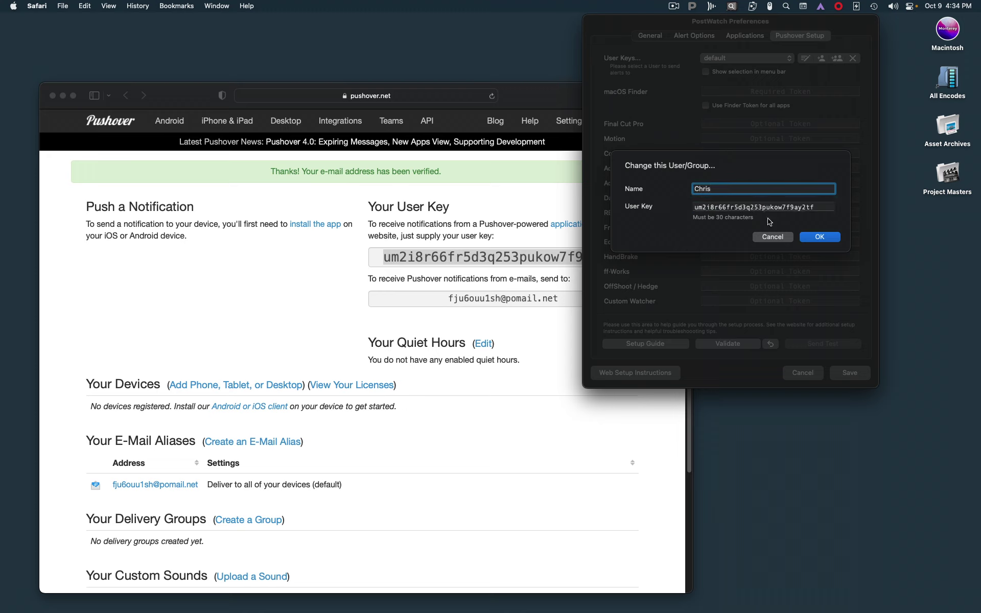
pyautogui.click(812, 240)
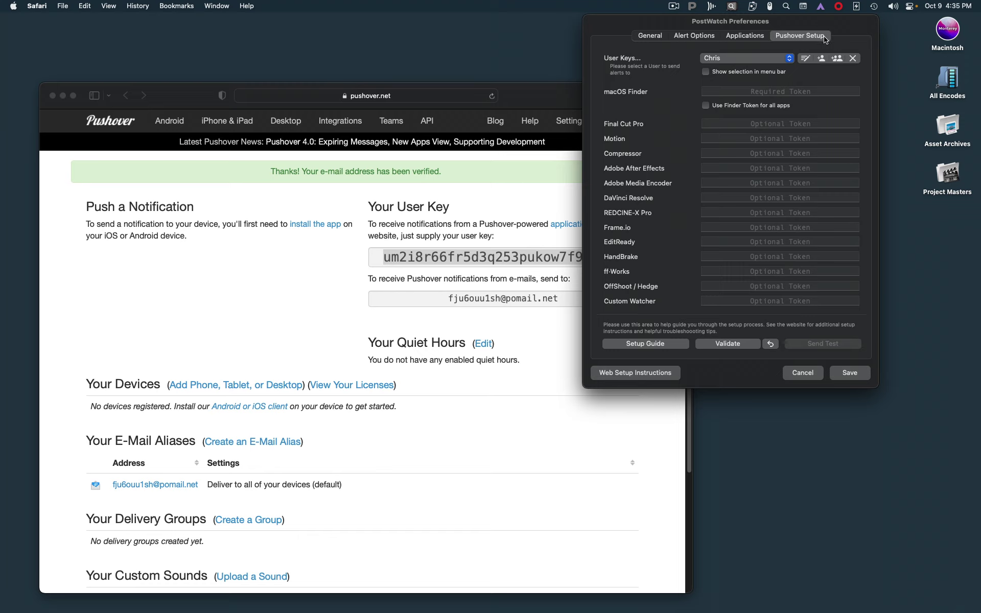
pyautogui.moveTo(840, 24); pyautogui.dragTo(840, 24)
pyautogui.click(770, 63)
pyautogui.click(808, 74)
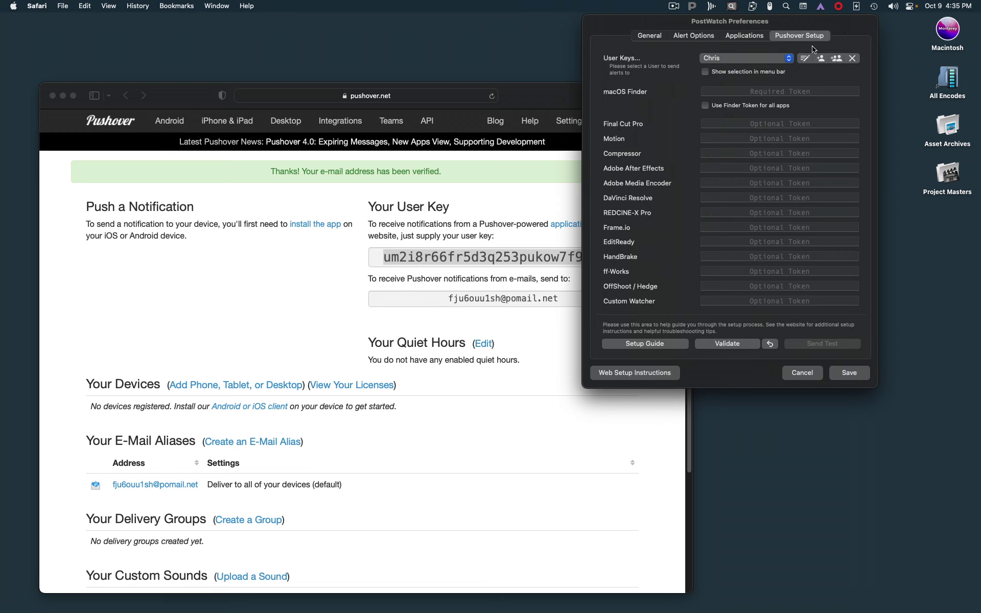
pyautogui.click(515, 208)
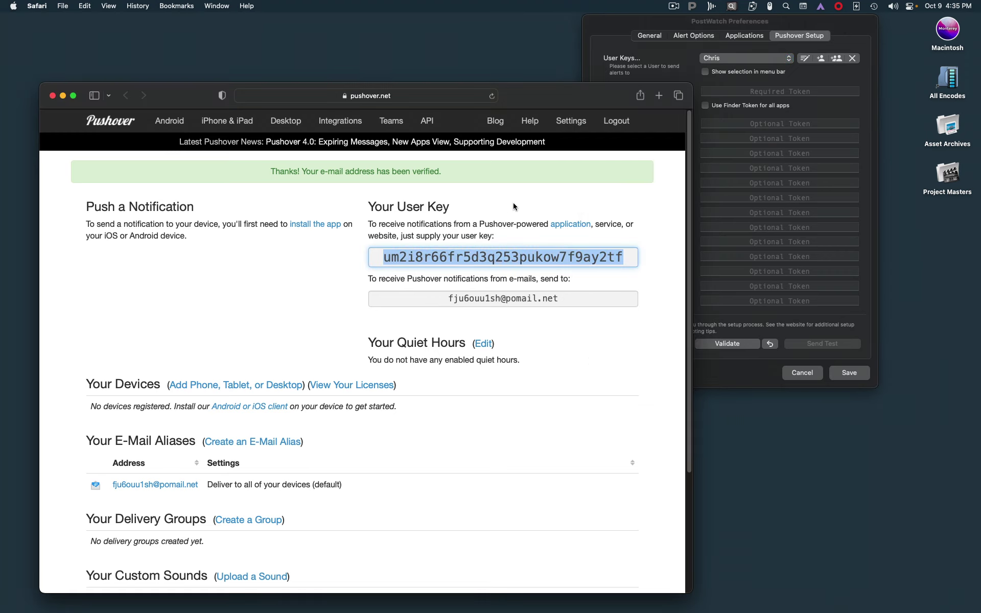
pyautogui.scroll(-3, 403, 433)
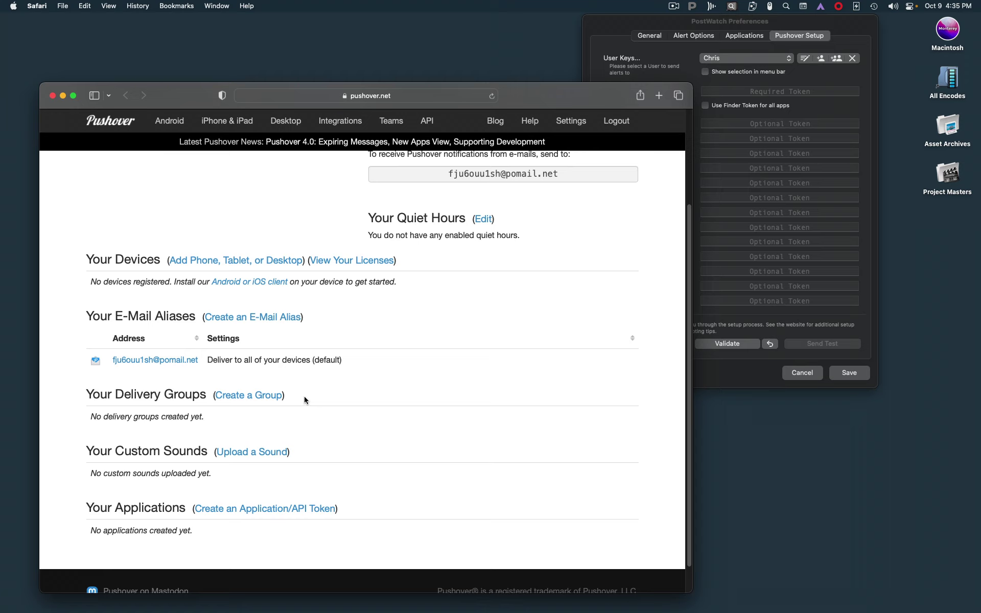
pyautogui.click(634, 27)
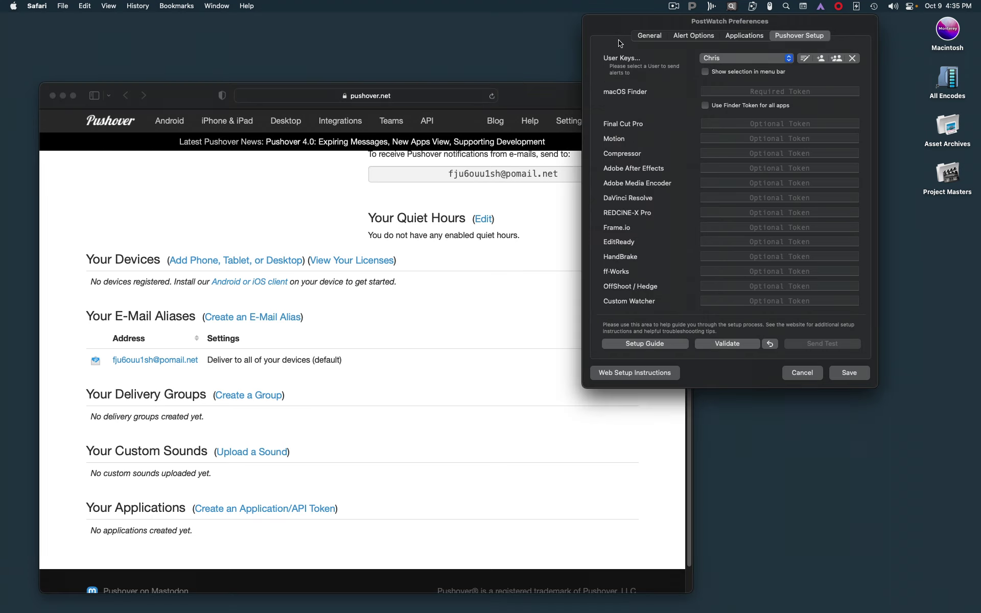
pyautogui.click(532, 105)
pyautogui.click(624, 24)
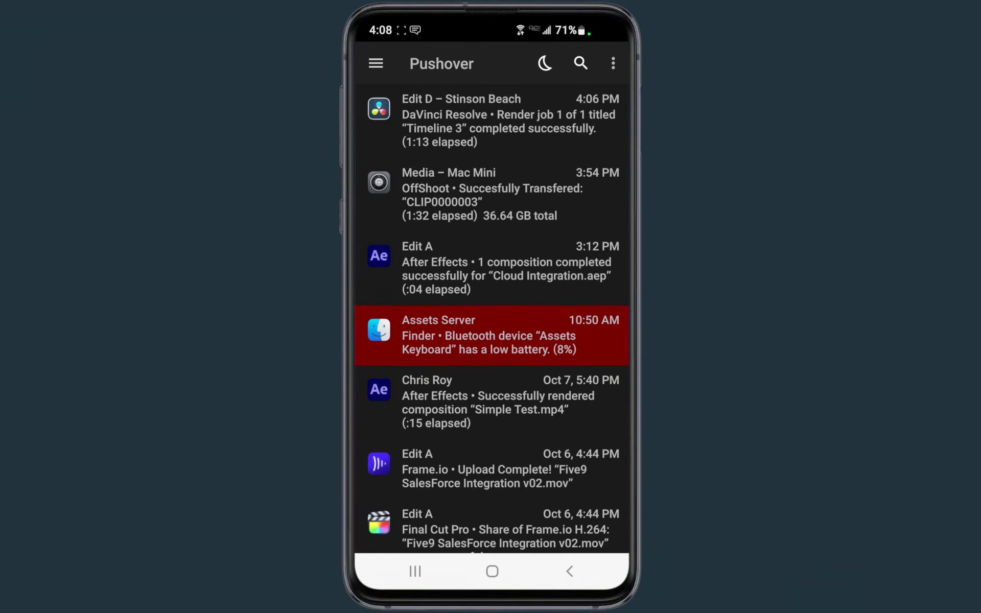
pyautogui.scroll(-5, 556, 465)
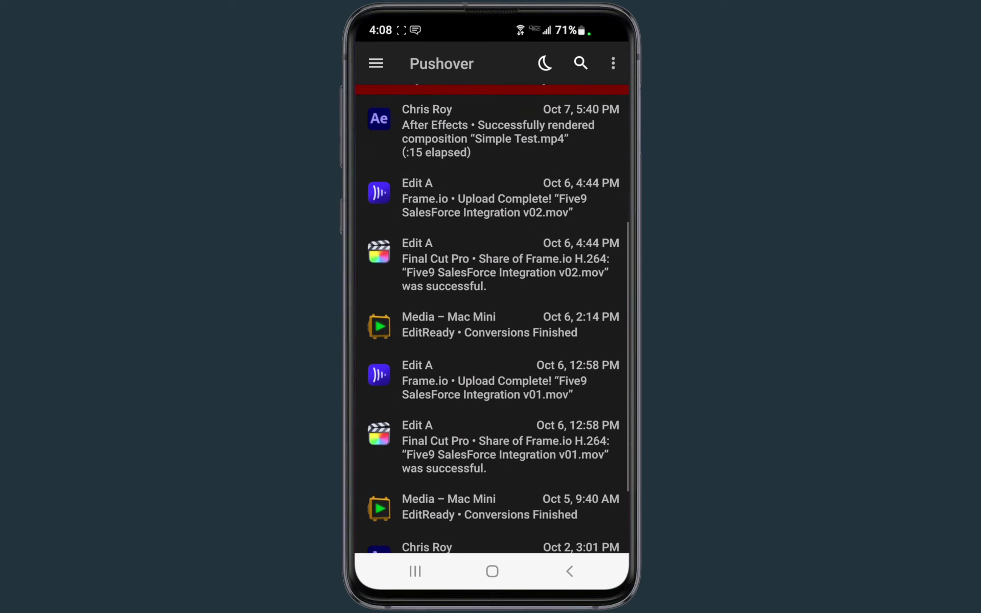
pyautogui.scroll(-5, 553, 436)
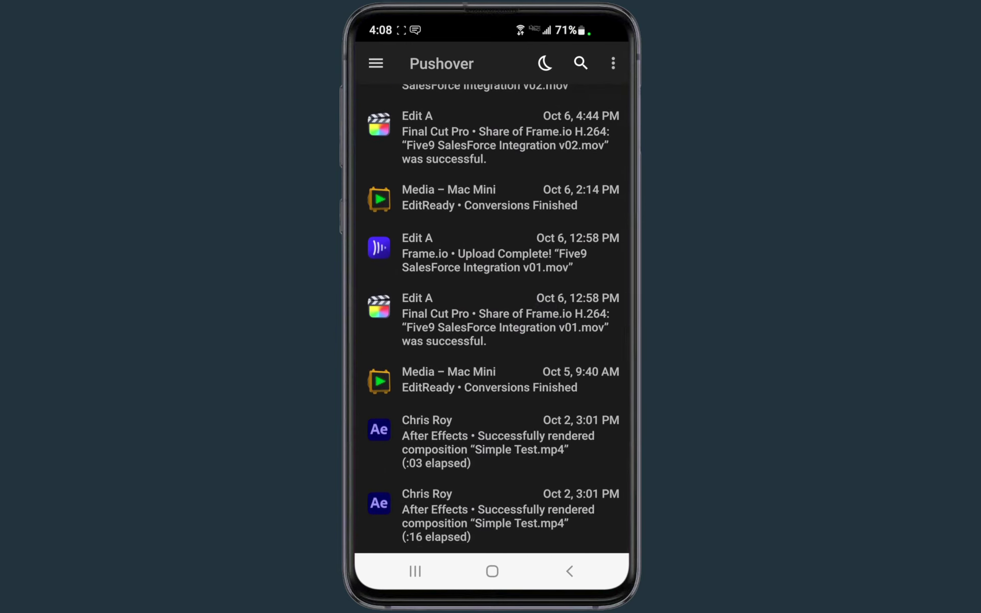
pyautogui.scroll(5, 536, 223)
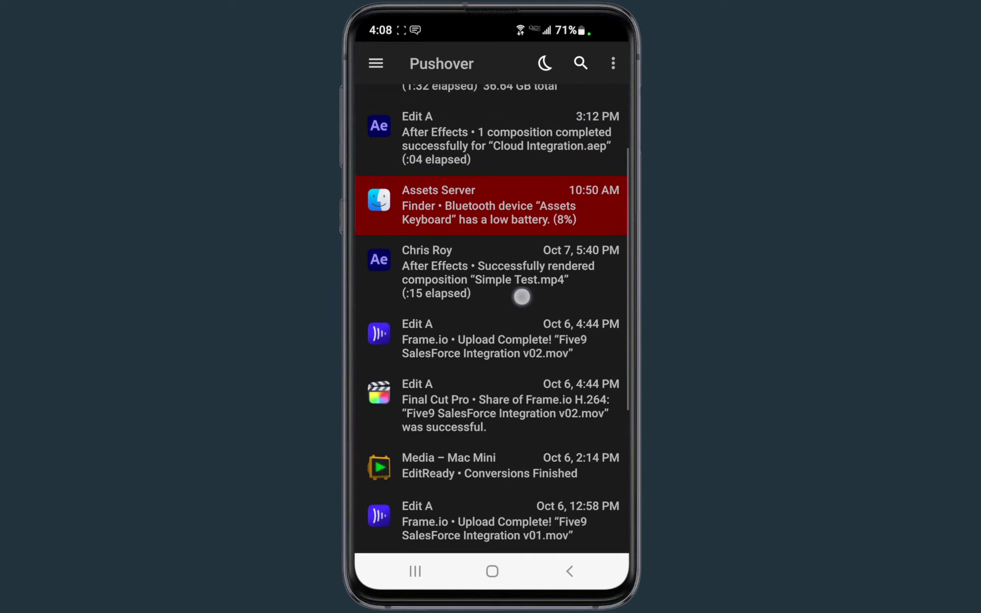
pyautogui.scroll(3, 519, 291)
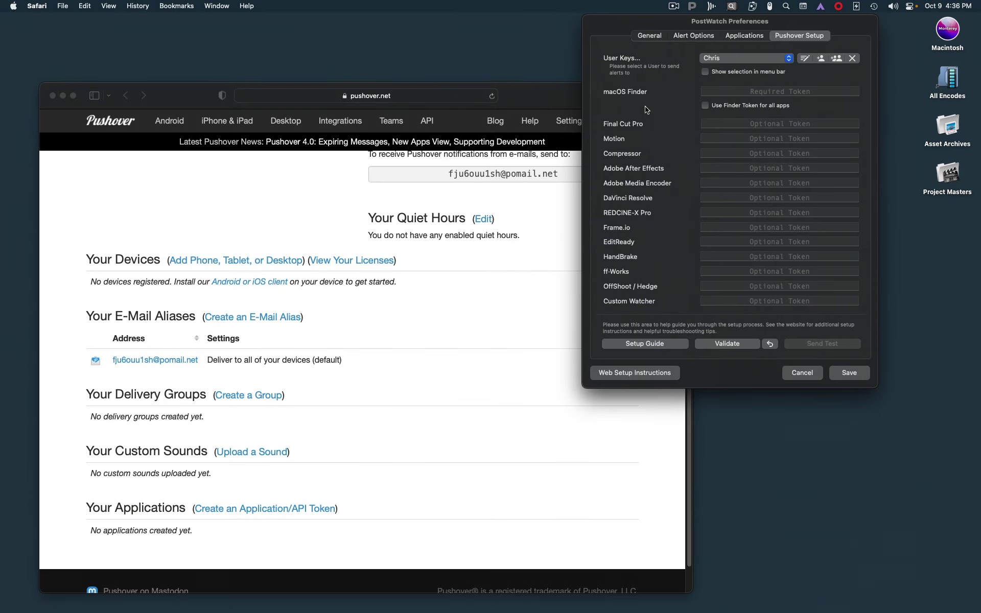
pyautogui.click(706, 105)
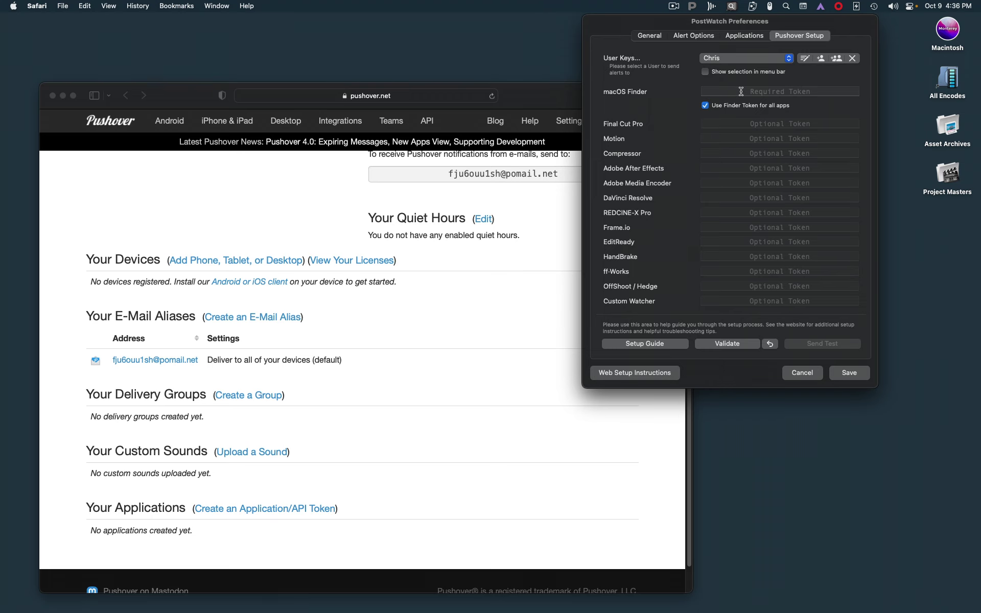
pyautogui.click(704, 106)
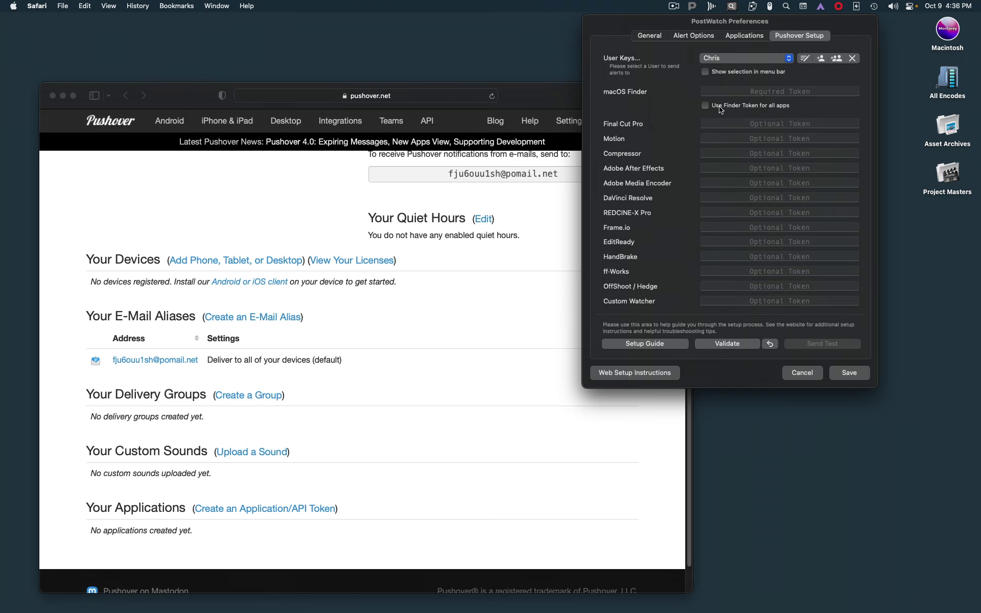
pyautogui.click(510, 116)
# Step: Start a new Pushover application/API token and enter 'finder' as its name
pyautogui.scroll(3, 574, 286)
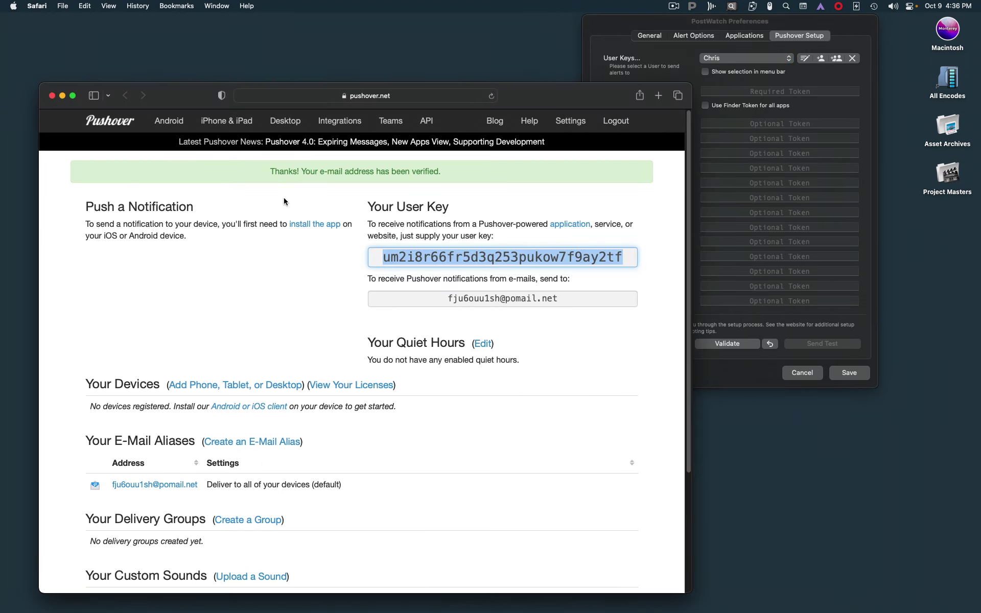
pyautogui.scroll(-3, 301, 196)
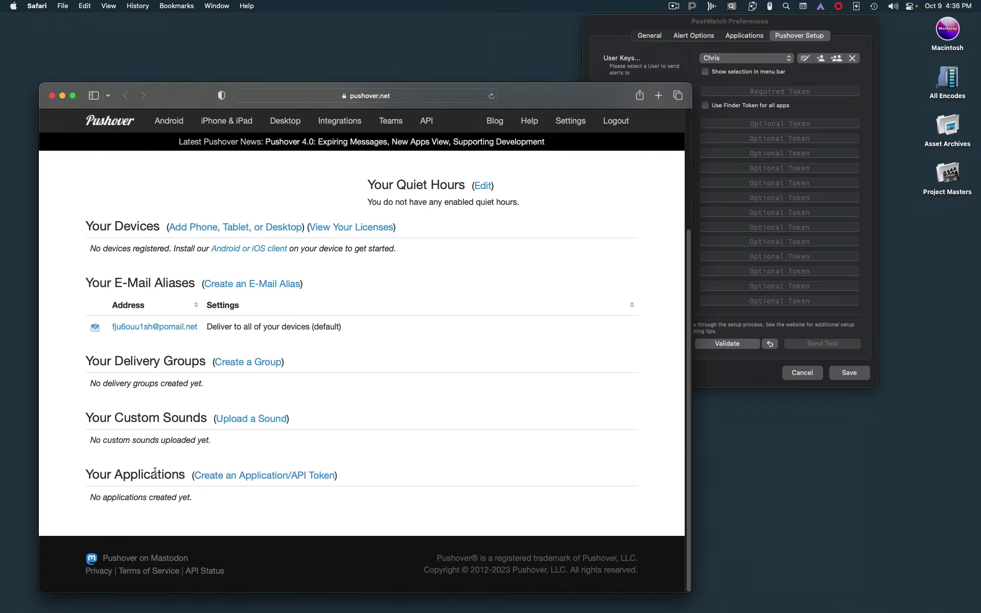
pyautogui.click(270, 479)
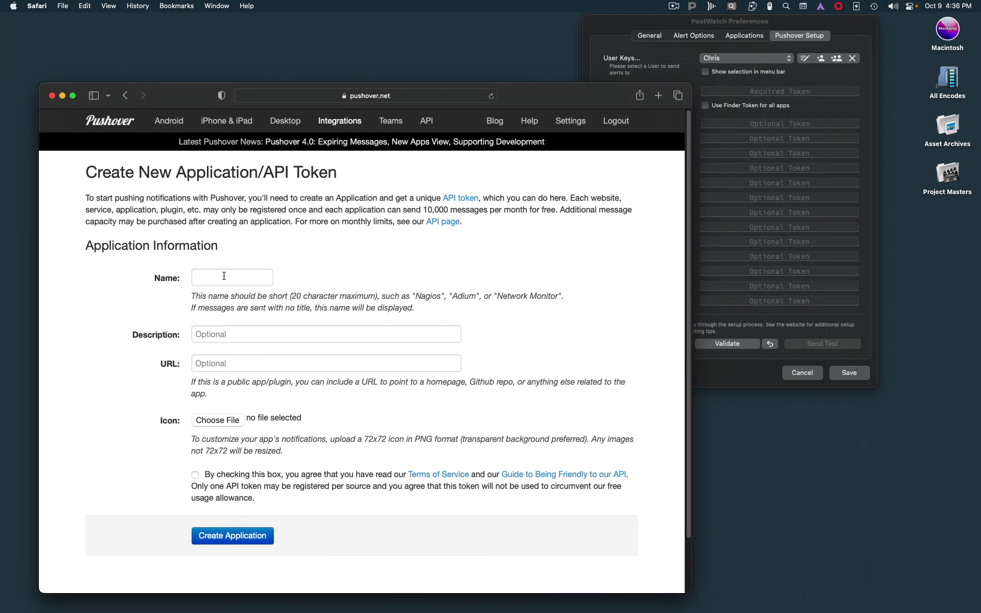
pyautogui.click(225, 277)
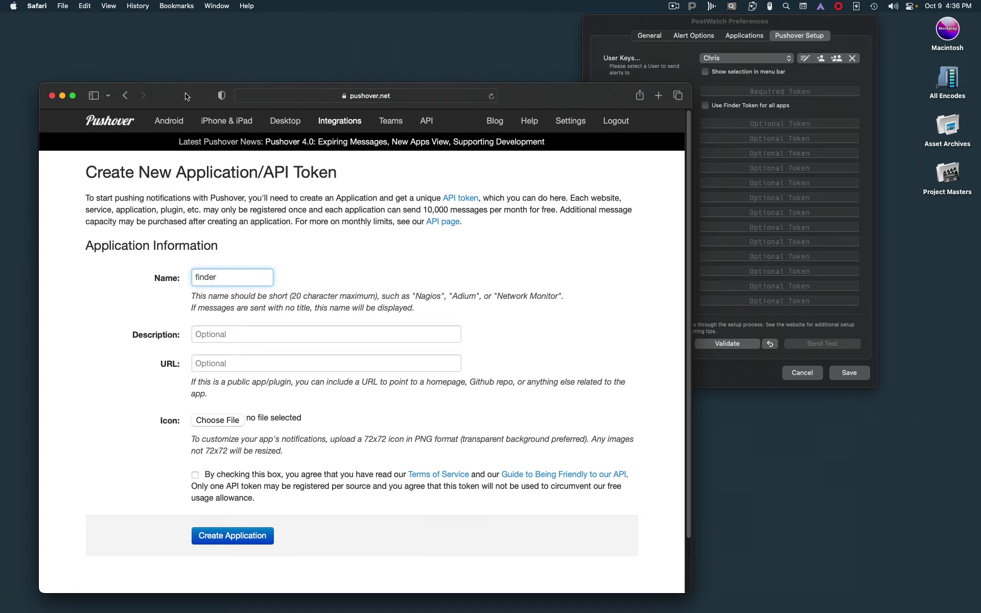
pyautogui.moveTo(185, 96); pyautogui.dragTo(281, 74)
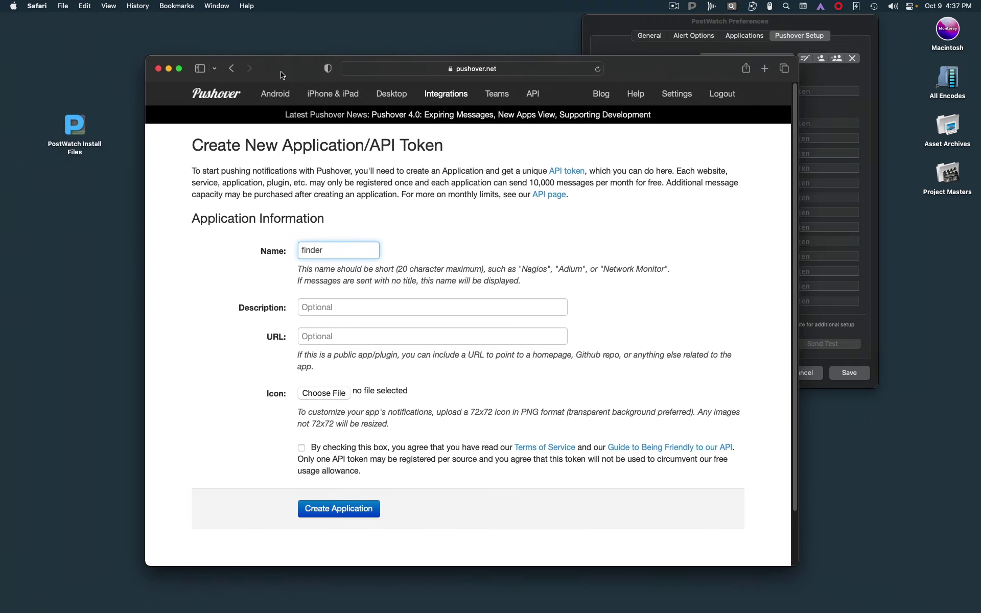
# Step: Open PostWatch Install Files > Pushover Icons in Finder, then open the form's icon file chooser
pyautogui.doubleClick(78, 124)
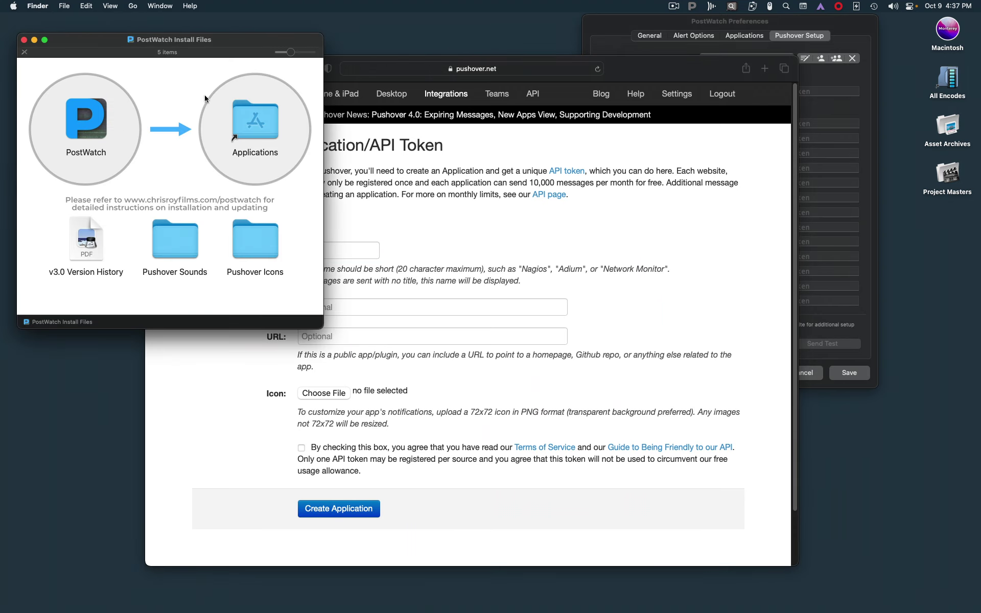
pyautogui.doubleClick(252, 252)
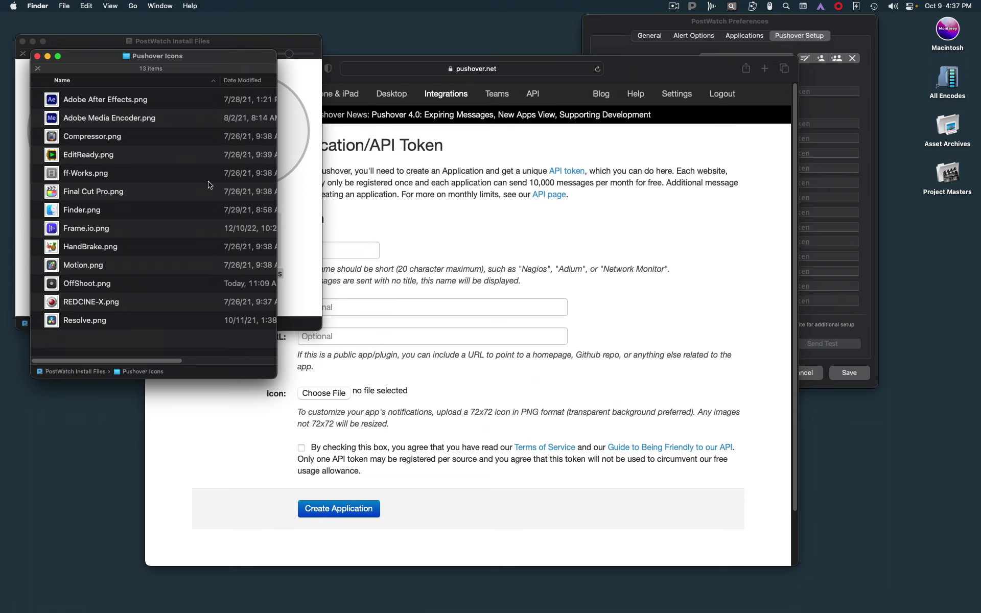
pyautogui.moveTo(203, 59); pyautogui.dragTo(190, 60)
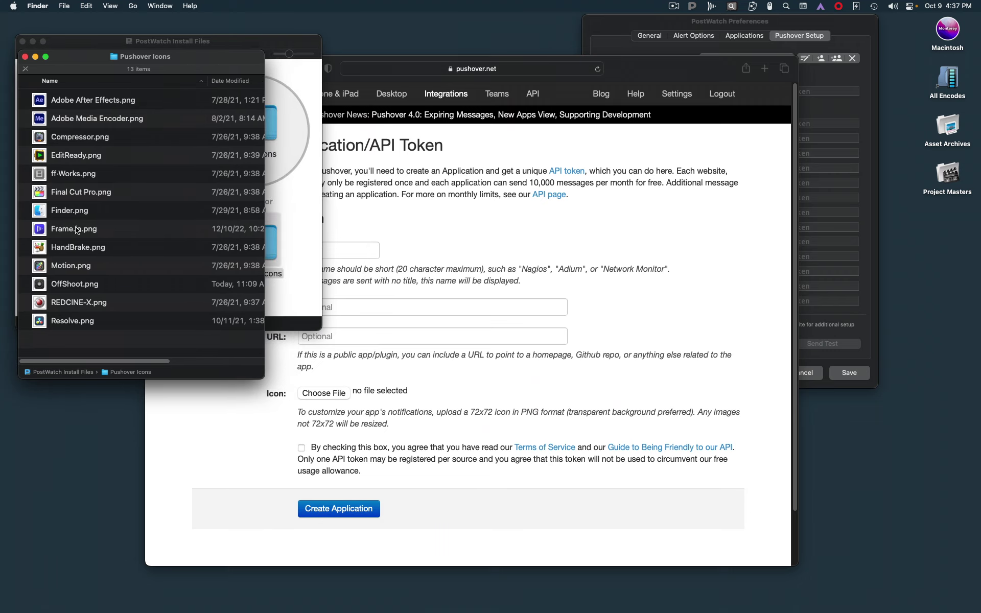
pyautogui.moveTo(68, 212); pyautogui.dragTo(373, 390)
pyautogui.moveTo(38, 207); pyautogui.dragTo(327, 393)
pyautogui.click(442, 388)
pyautogui.click(324, 394)
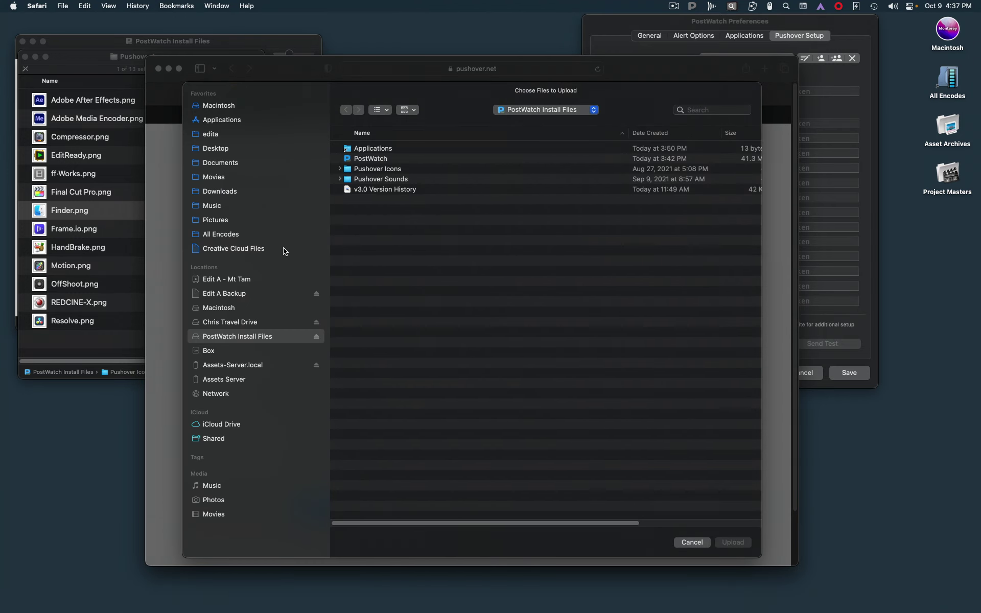
# Step: Upload Finder.png as the icon, accept the terms, create the 'finder' application and select its API token
pyautogui.doubleClick(350, 172)
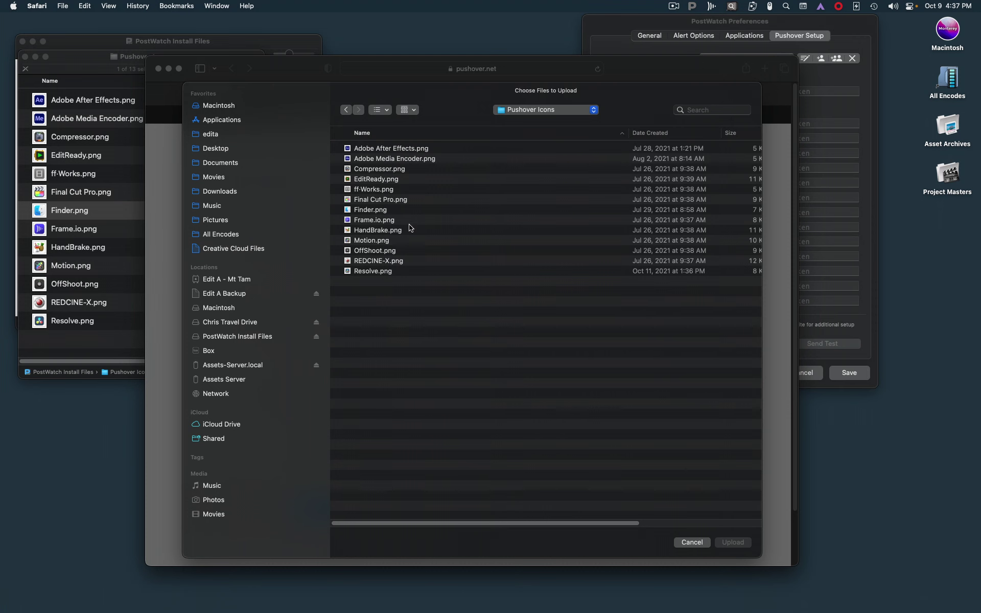
pyautogui.click(351, 210)
pyautogui.click(734, 542)
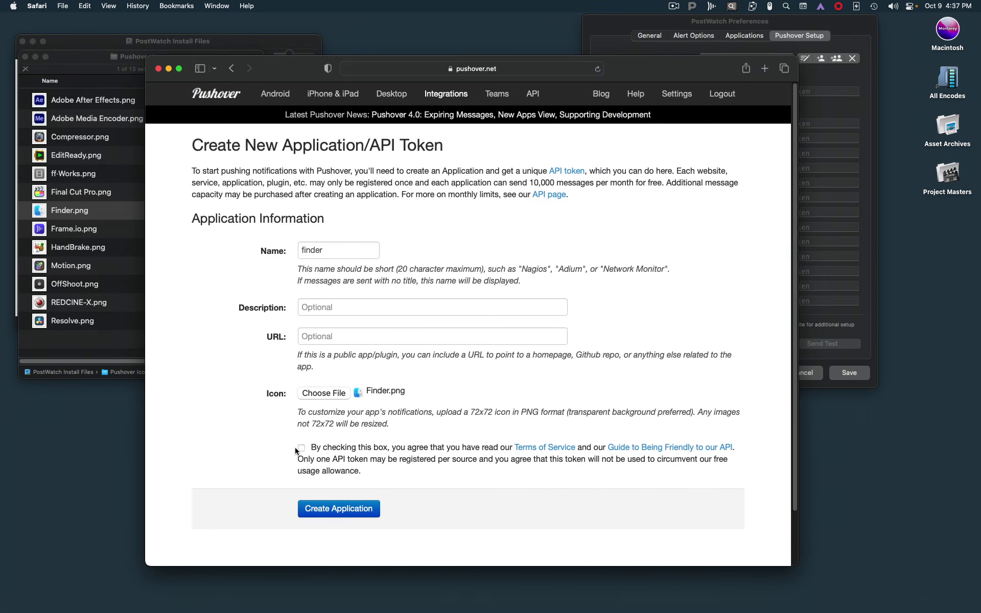
pyautogui.click(299, 448)
pyautogui.click(341, 509)
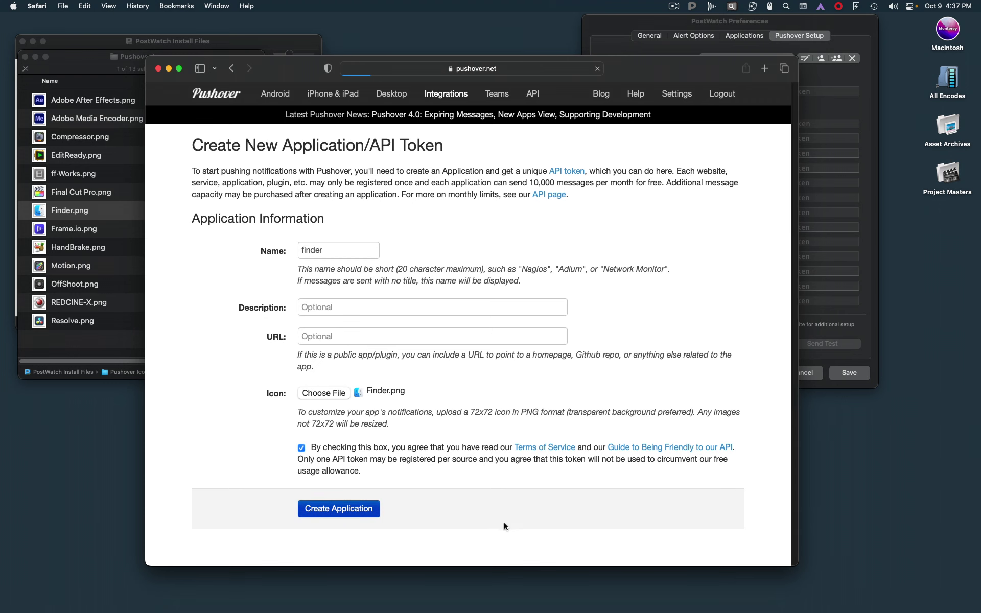
pyautogui.moveTo(446, 253); pyautogui.dragTo(188, 247)
pyautogui.press('cmd+c')
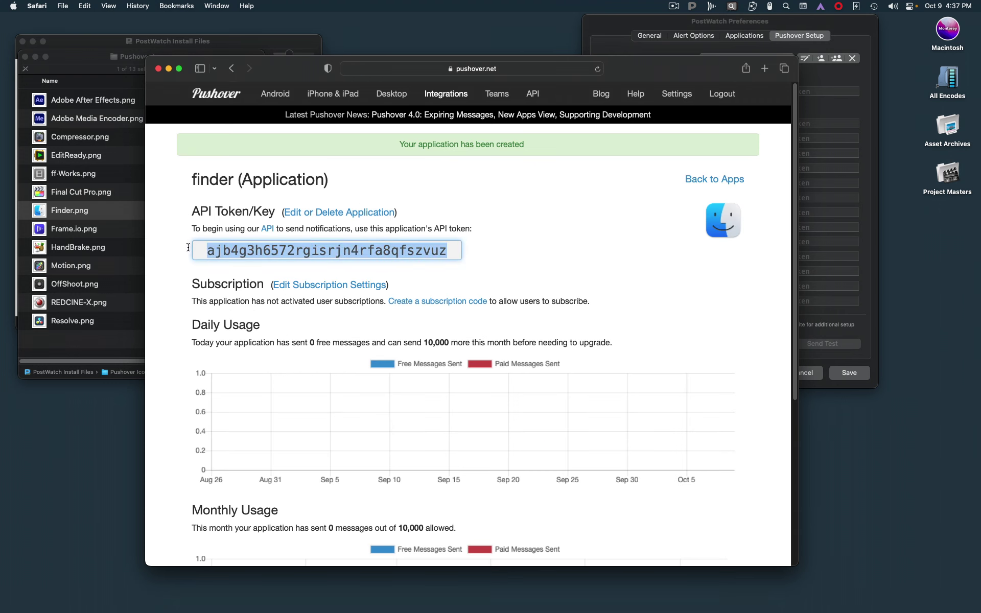
# Step: Paste the finder application's API token into PostWatch's macOS Finder token field
pyautogui.click(734, 22)
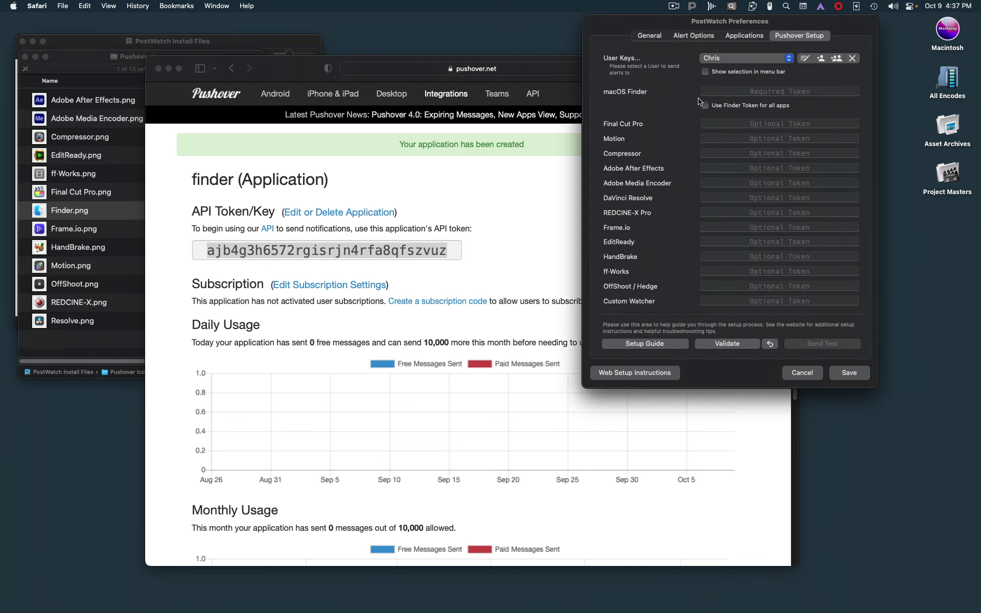
pyautogui.click(726, 90)
pyautogui.press('cmd+v')
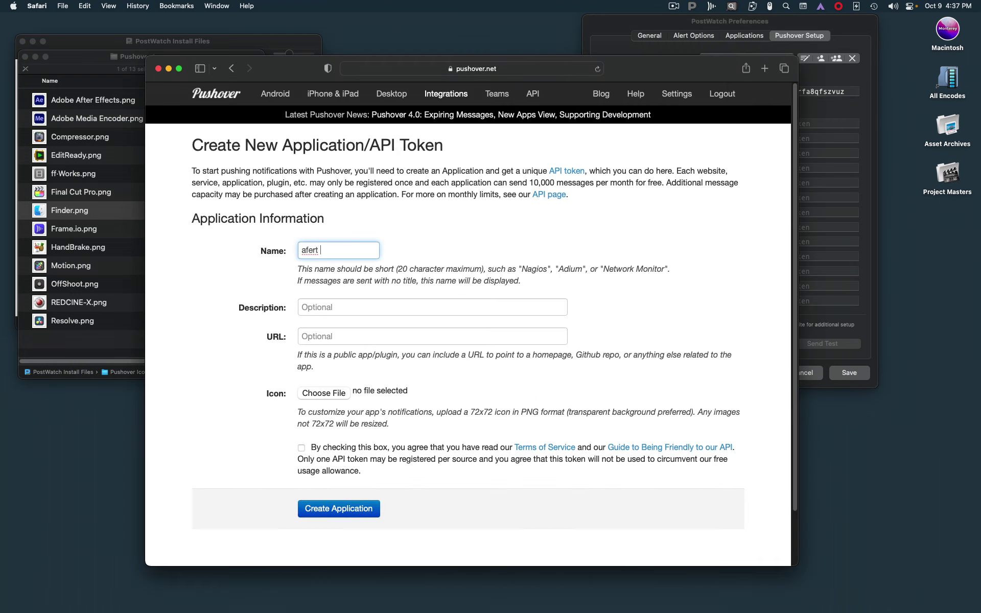
# Step: Create the remaining app tokens, attaching Adobe After Effects.png, and return to the application list
pyautogui.write('effects')
pyautogui.click(325, 453)
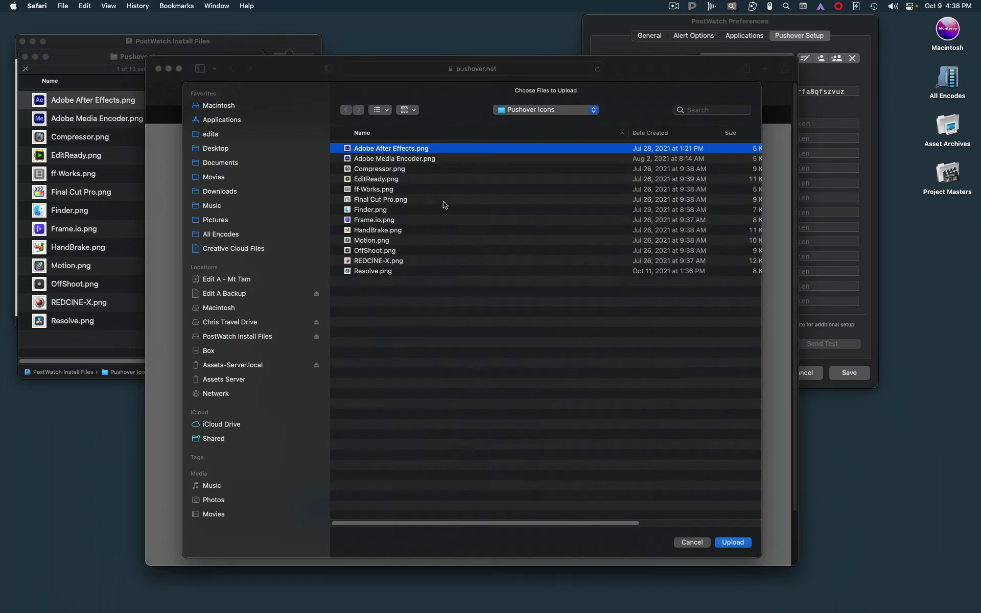
pyautogui.doubleClick(206, 245)
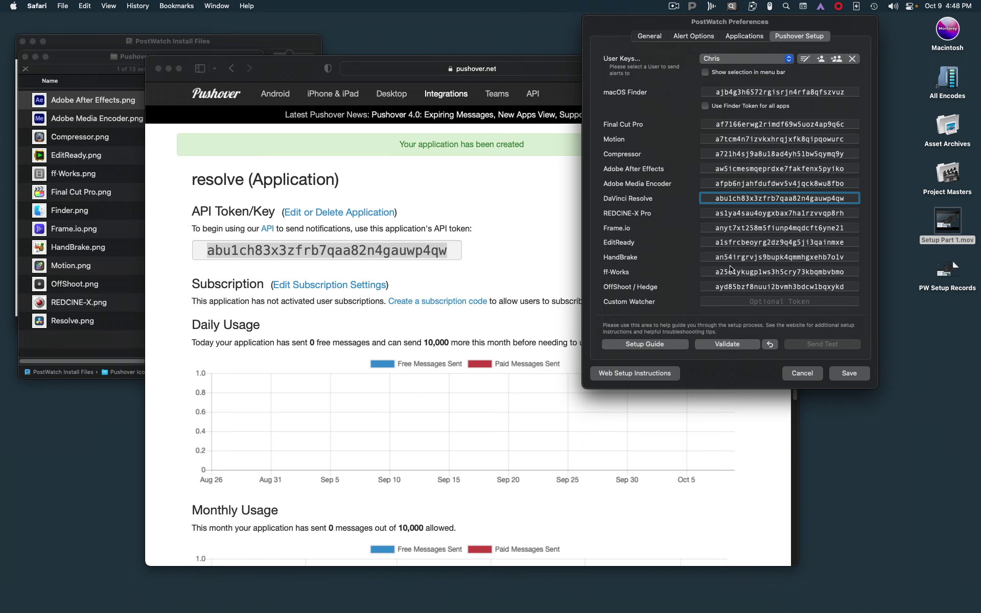
pyautogui.press('super+Tab')
pyautogui.click(703, 181)
# Step: Upload a custom sound named 'success' from pw-success.mp3
pyautogui.scroll(-10, 538, 230)
pyautogui.scroll(8, 486, 232)
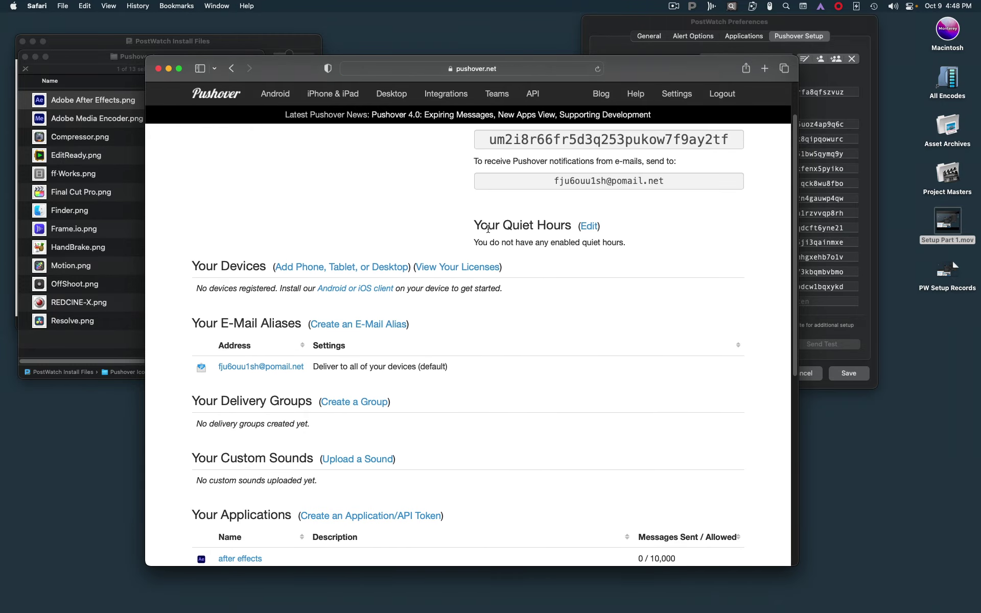
pyautogui.scroll(-4, 561, 321)
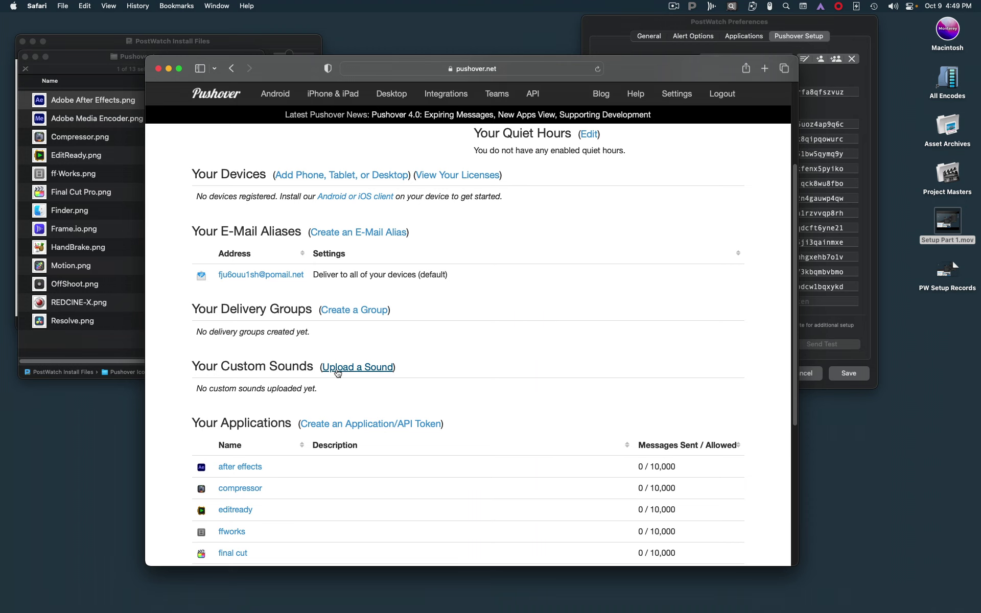
pyautogui.click(354, 368)
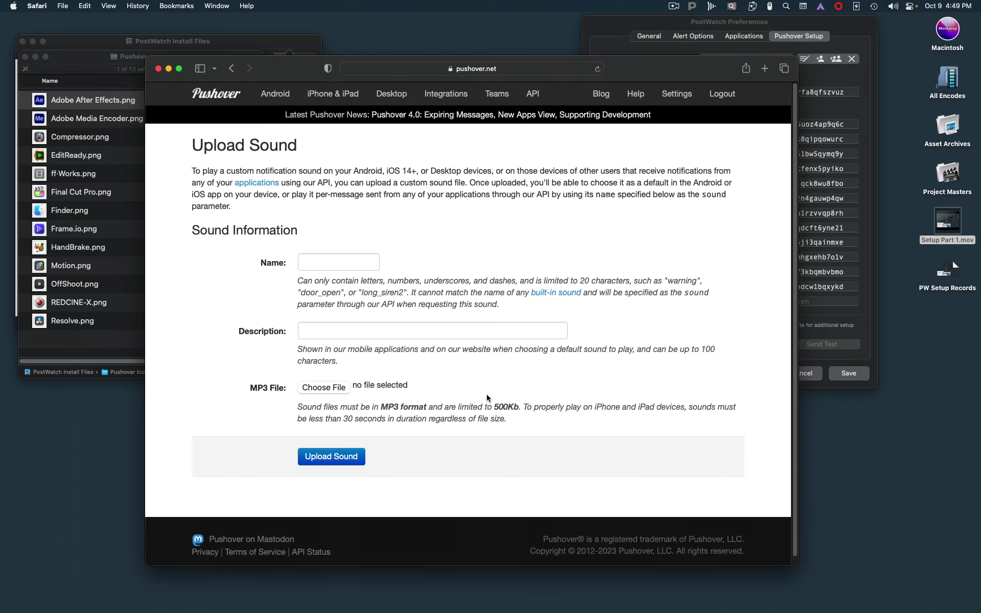
pyautogui.click(327, 263)
pyautogui.write('su')
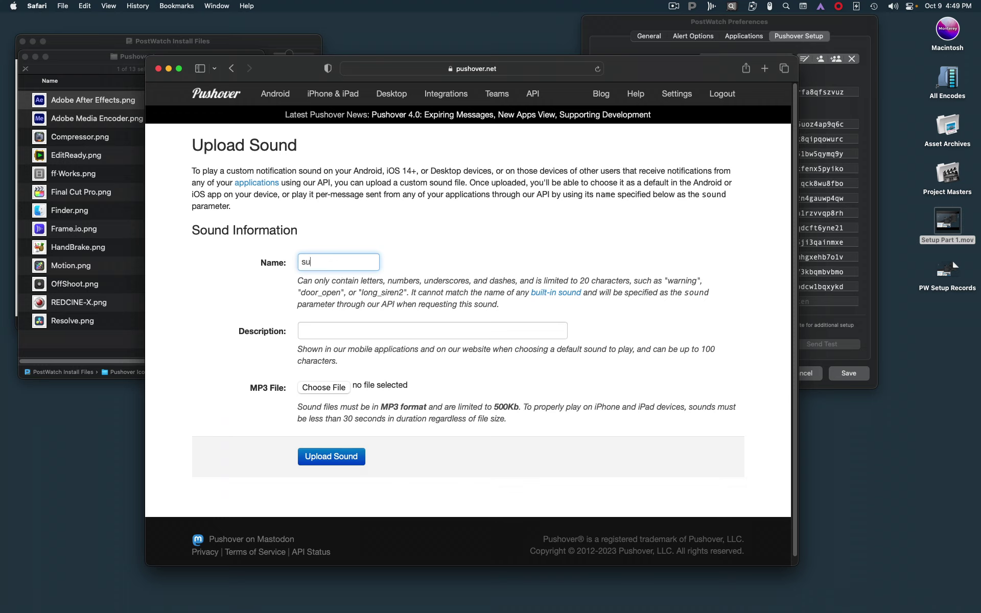
pyautogui.write('ccess')
pyautogui.click(330, 327)
pyautogui.write('success')
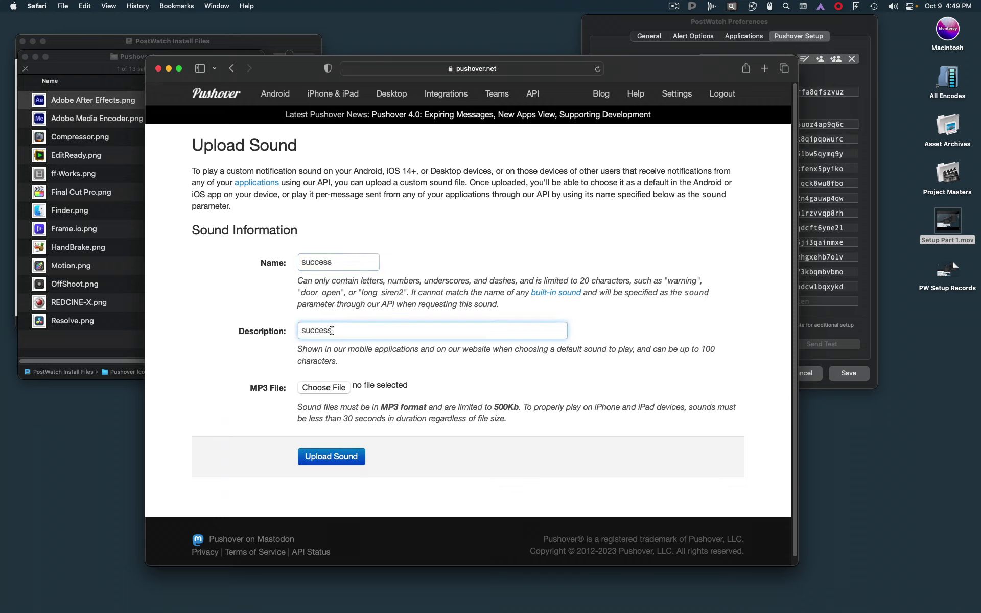
pyautogui.click(332, 388)
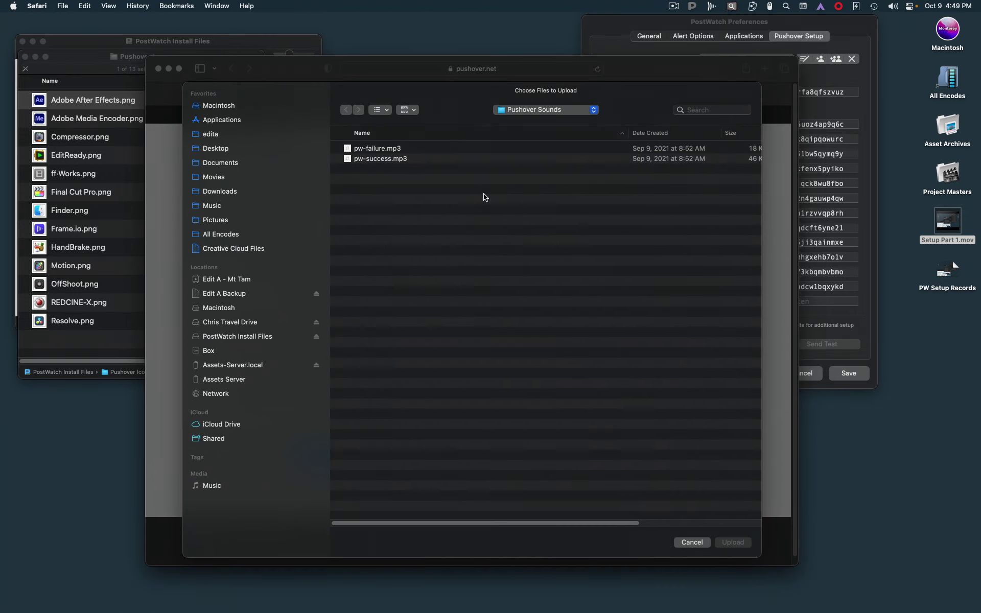
pyautogui.click(404, 160)
pyautogui.press('Return')
pyautogui.click(350, 456)
# Step: Upload a second custom sound named 'fail' from pw-failure.mp3
pyautogui.scroll(-5, 501, 477)
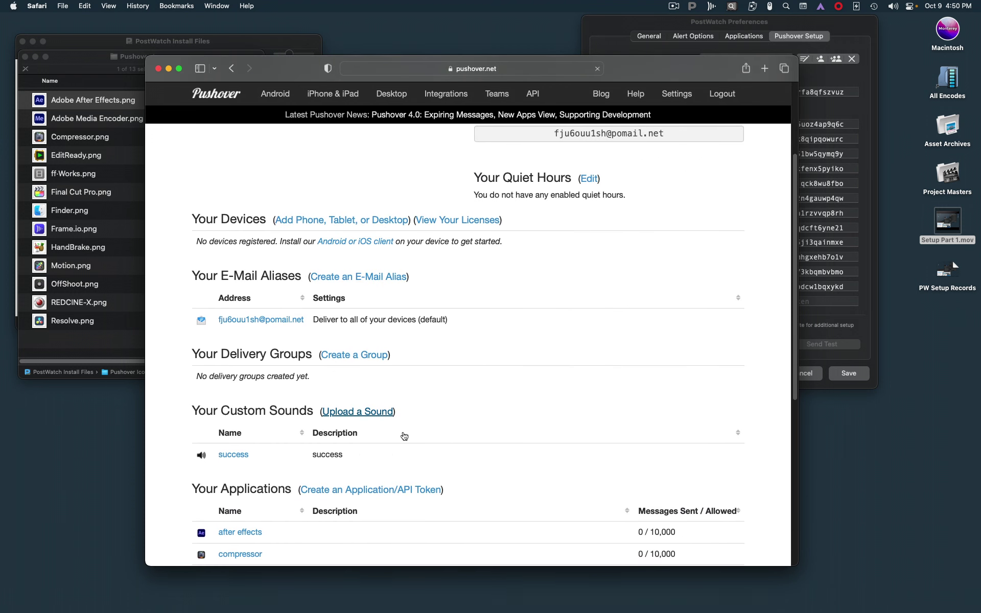
pyautogui.click(340, 263)
pyautogui.write('fail')
pyautogui.press('Tab')
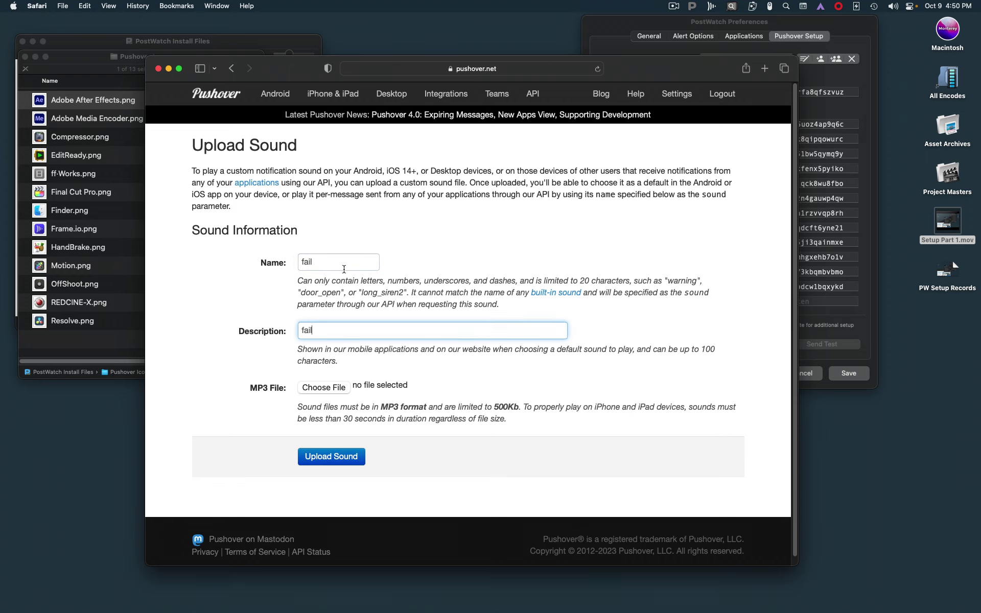
pyautogui.click(313, 388)
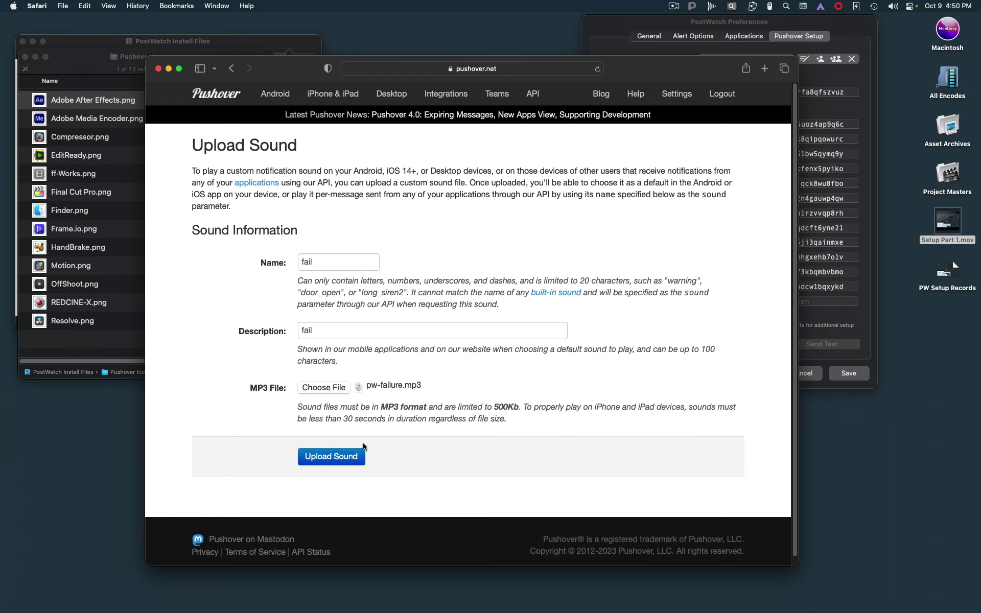
pyautogui.click(330, 455)
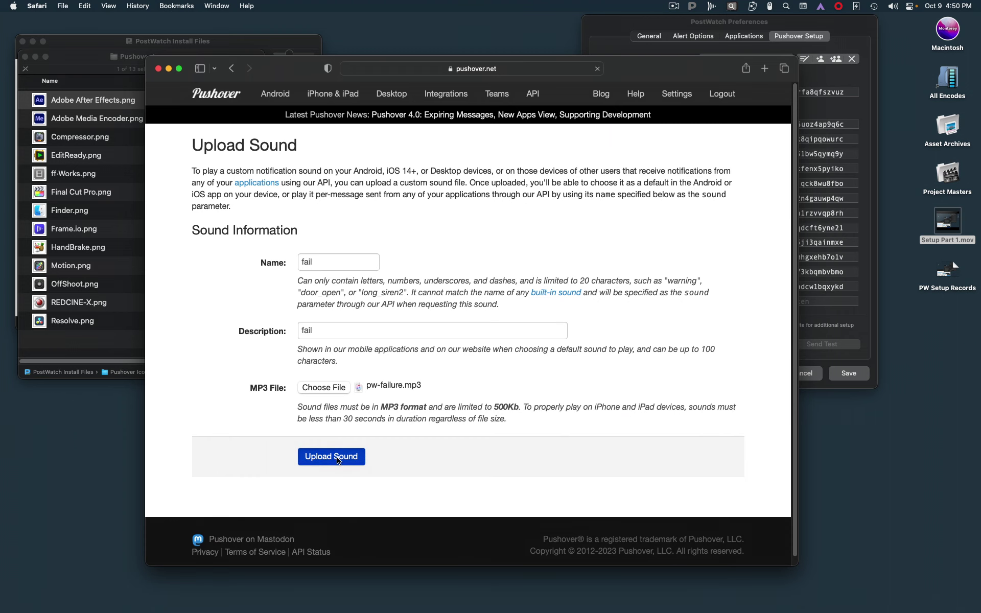
pyautogui.scroll(-8, 594, 456)
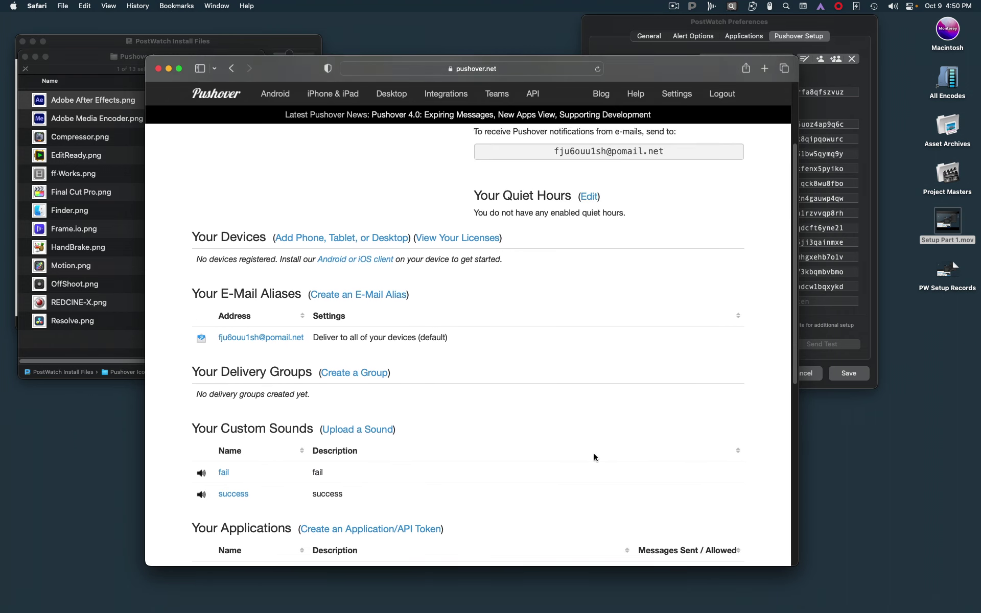
pyautogui.scroll(8, 593, 452)
pyautogui.moveTo(661, 73); pyautogui.dragTo(609, 490)
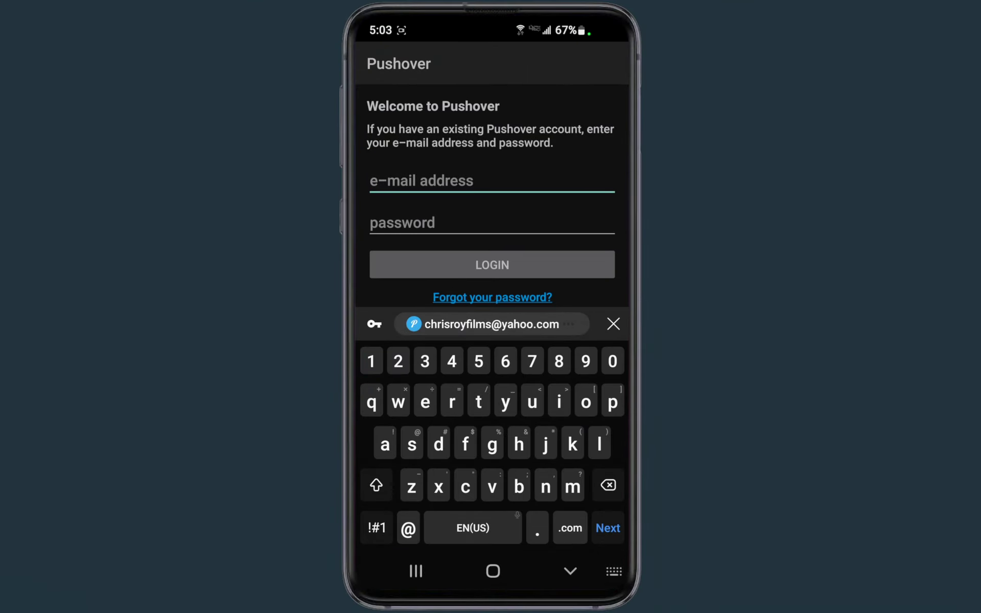
# Step: Sign in to Pushover with the saved account e-mail and password, then register the phone as galaxys10e
pyautogui.write('ch')
pyautogui.click(422, 325)
pyautogui.click(607, 528)
pyautogui.write('12')
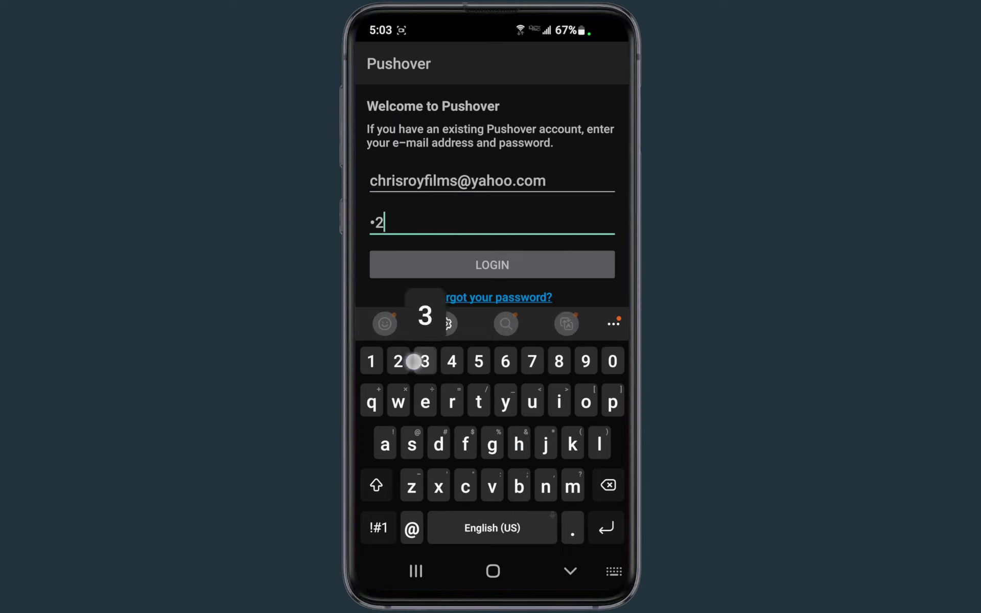
pyautogui.write('34')
pyautogui.click(418, 258)
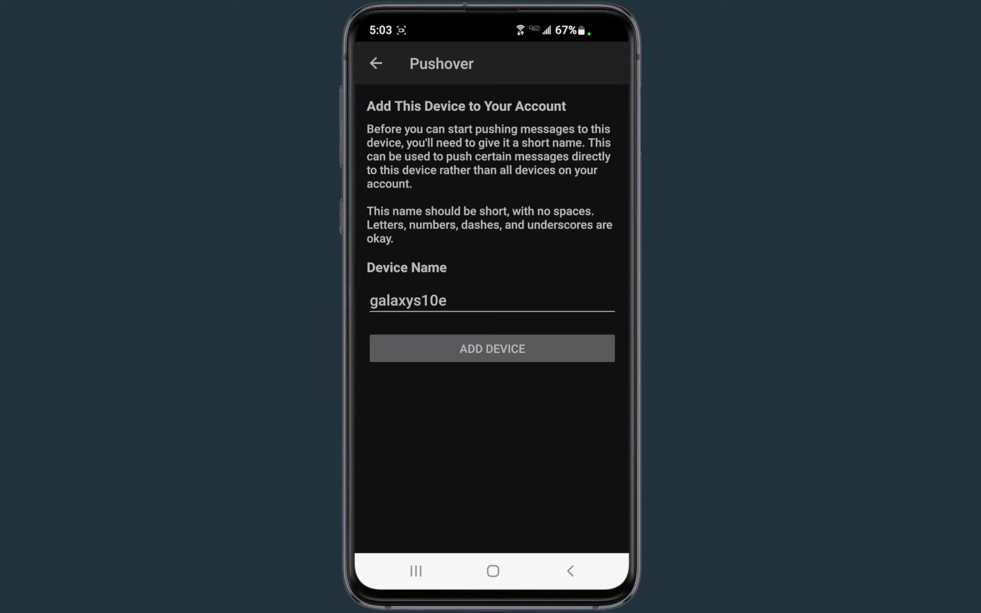
pyautogui.click(523, 347)
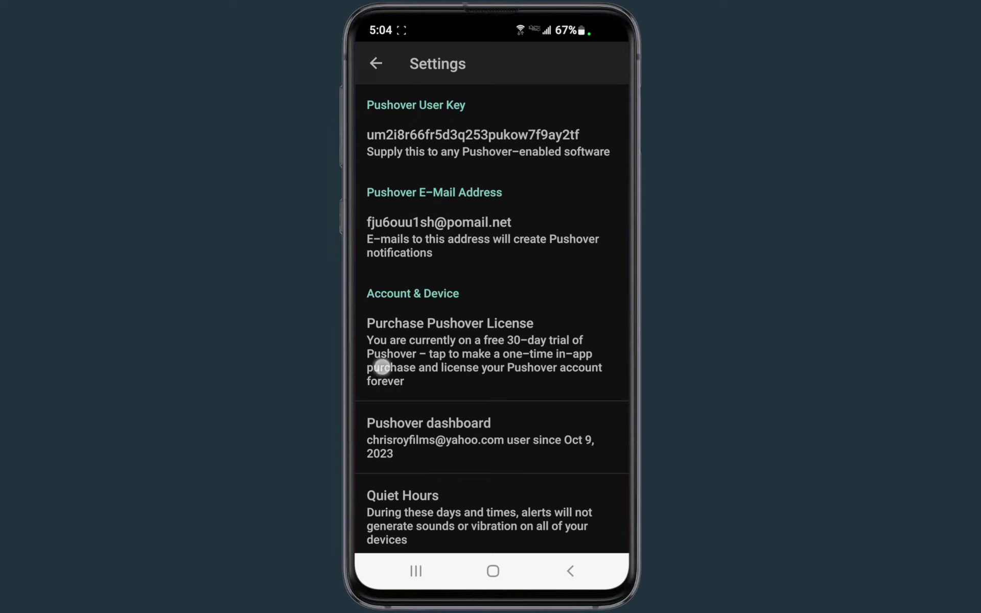
# Step: Set the default notification sound to the custom success sound
pyautogui.moveTo(385, 368); pyautogui.dragTo(394, 213)
pyautogui.moveTo(390, 357); pyautogui.dragTo(382, 188)
pyautogui.moveTo(400, 412); pyautogui.dragTo(398, 455)
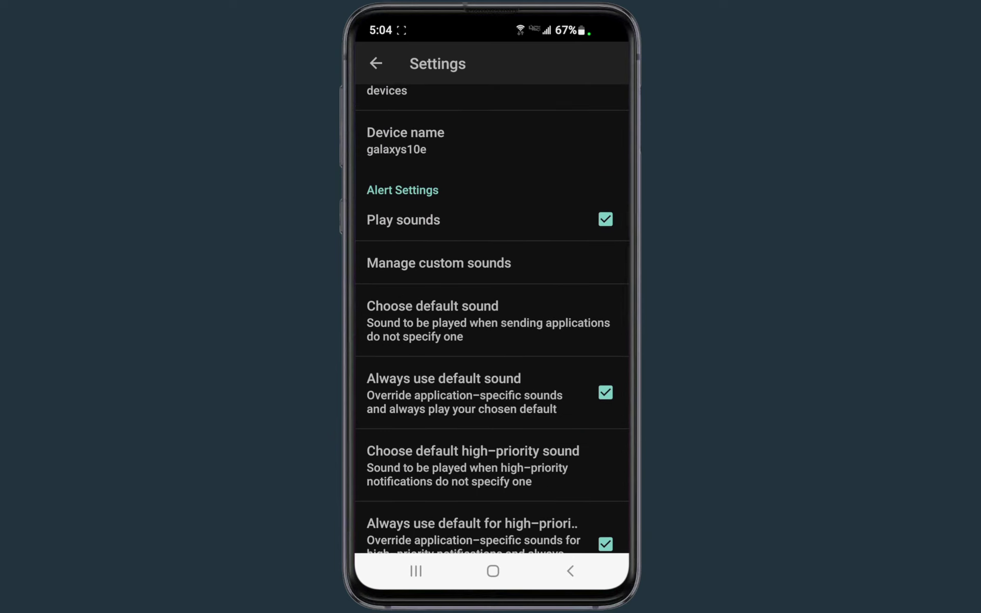
pyautogui.click(414, 315)
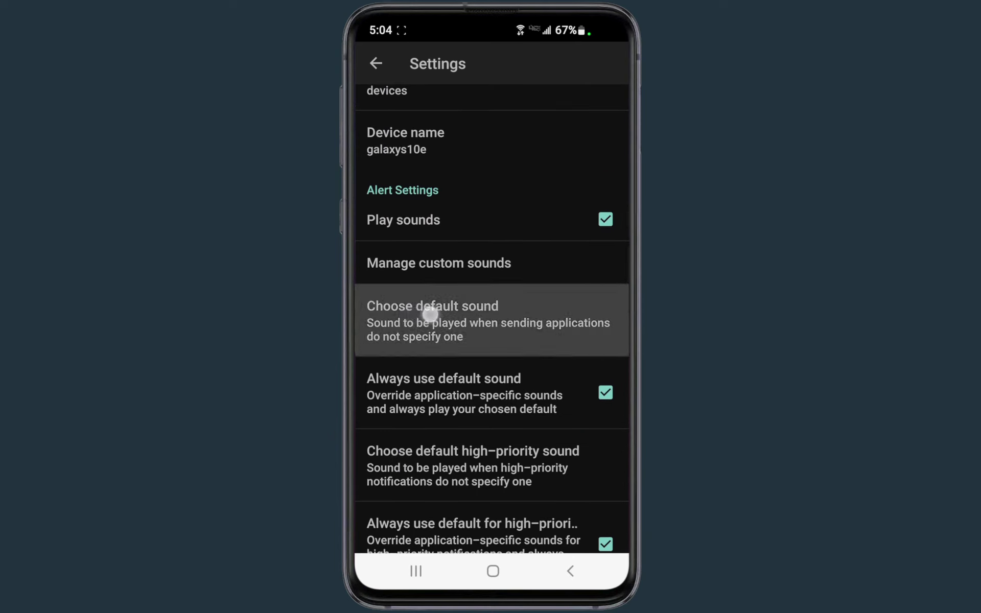
pyautogui.click(507, 321)
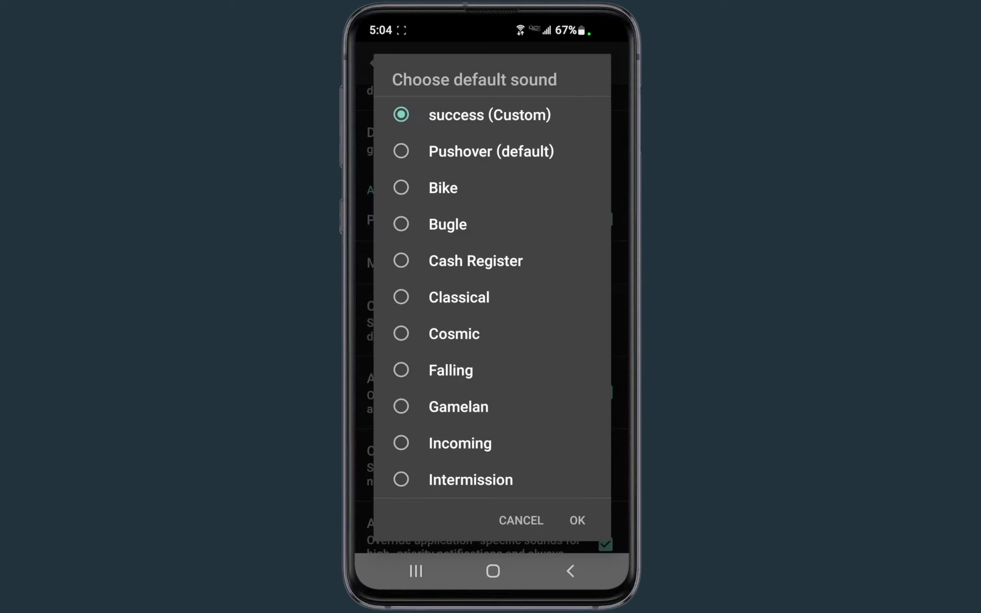
pyautogui.click(579, 520)
# Step: Set the default high-priority sound to the custom fail sound
pyautogui.moveTo(398, 413); pyautogui.dragTo(400, 309)
pyautogui.moveTo(407, 362); pyautogui.dragTo(410, 355)
pyautogui.click(434, 344)
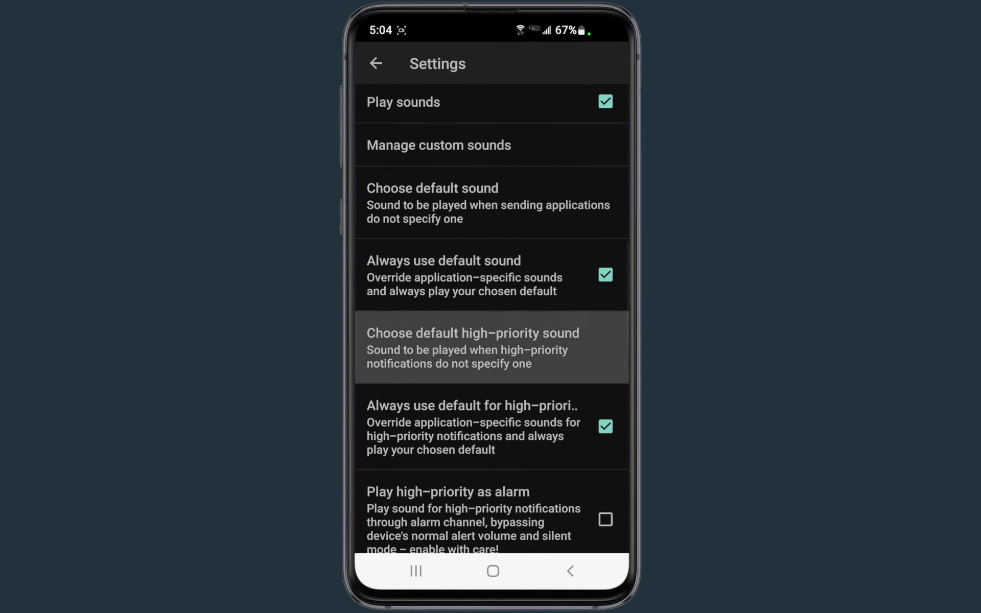
pyautogui.click(436, 348)
pyautogui.click(433, 343)
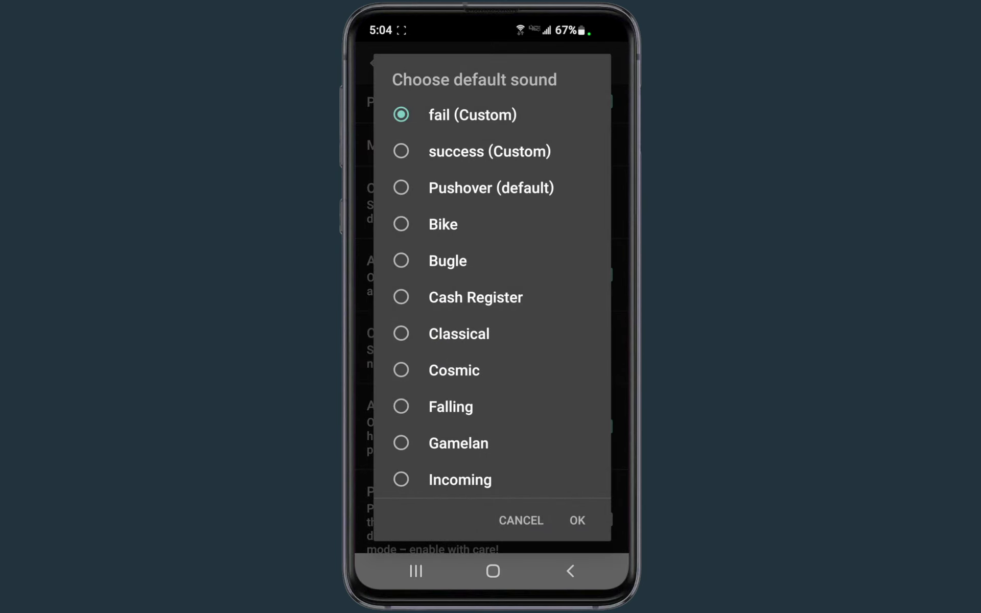
pyautogui.click(587, 523)
pyautogui.moveTo(396, 403)
pyautogui.mouseDown()
pyautogui.moveTo(396, 223)
pyautogui.moveTo(406, 388)
pyautogui.mouseUp()
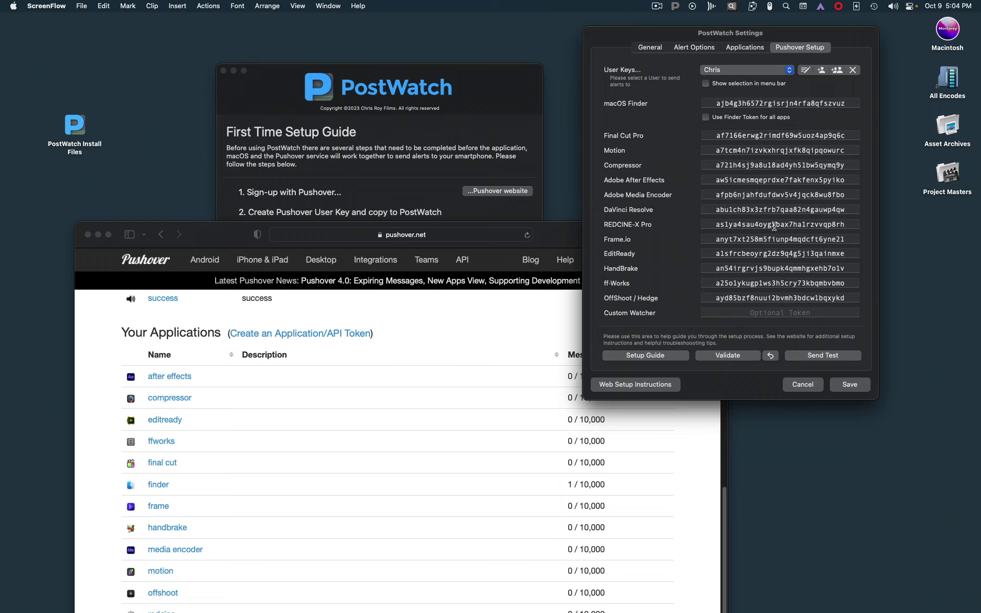
# Step: Validate the Pushover setup: 1 user key and 14 app tokens pass, 1 blank
pyautogui.click(731, 356)
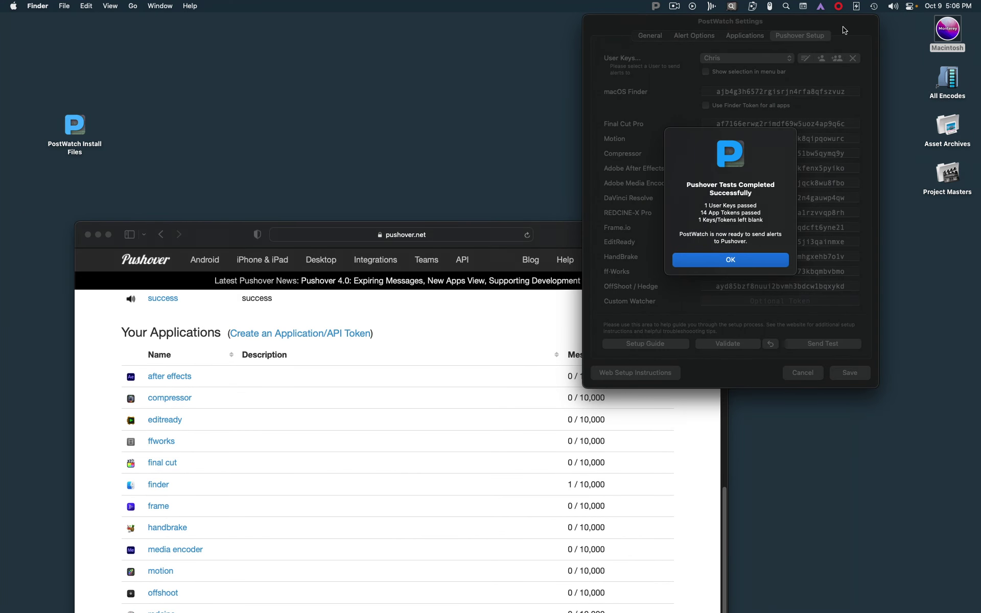
pyautogui.click(764, 261)
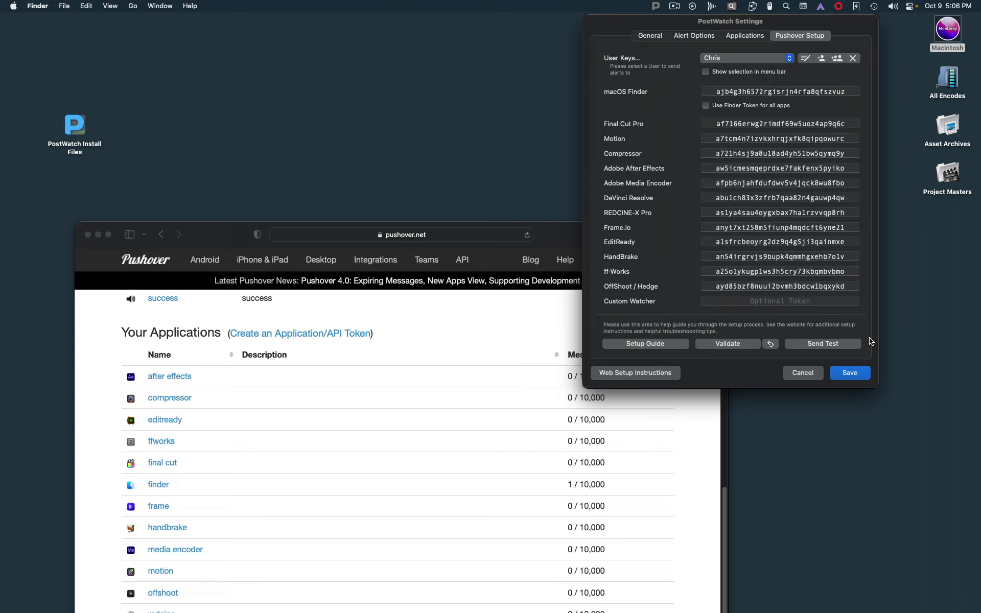
# Step: Send a test Pushover alert to the phone and dismiss the success confirmation
pyautogui.click(827, 348)
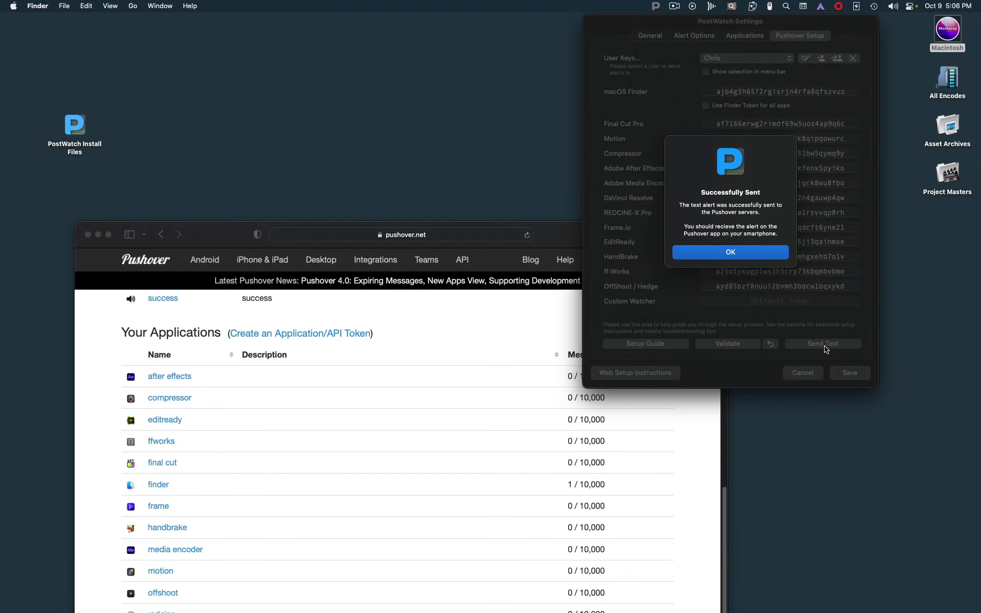
pyautogui.click(766, 255)
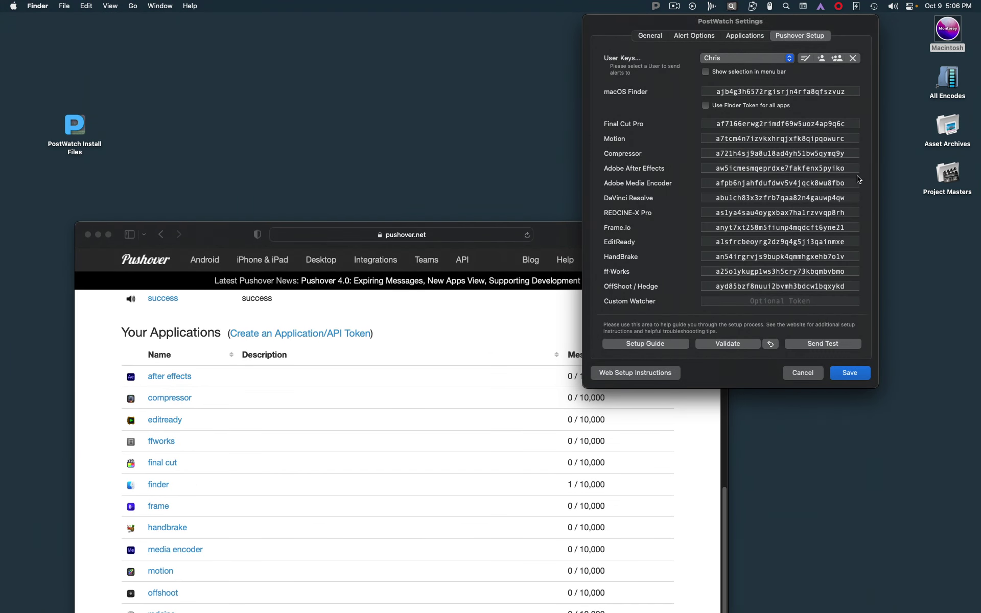